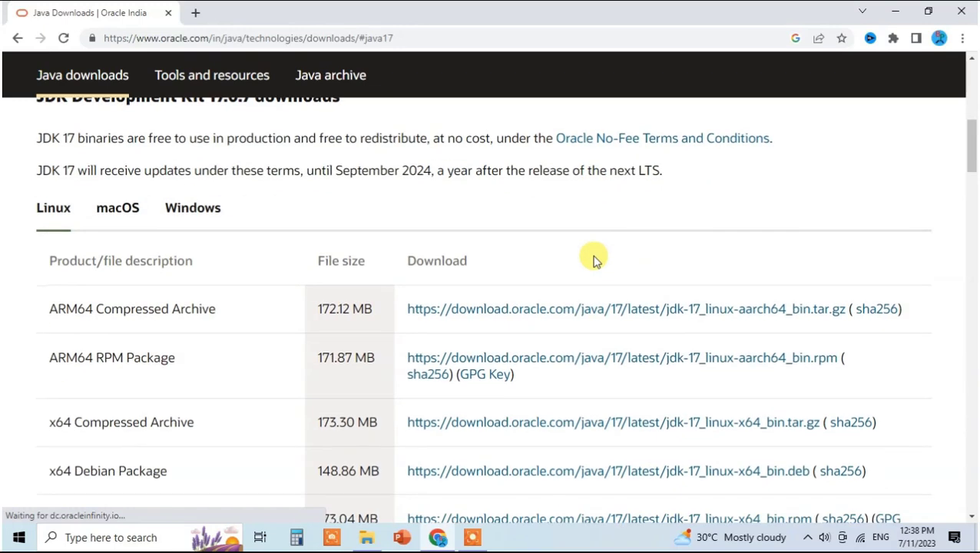
# Show the Windows downloads for JDK Development Kit 17
pyautogui.scroll(3, 591, 258)
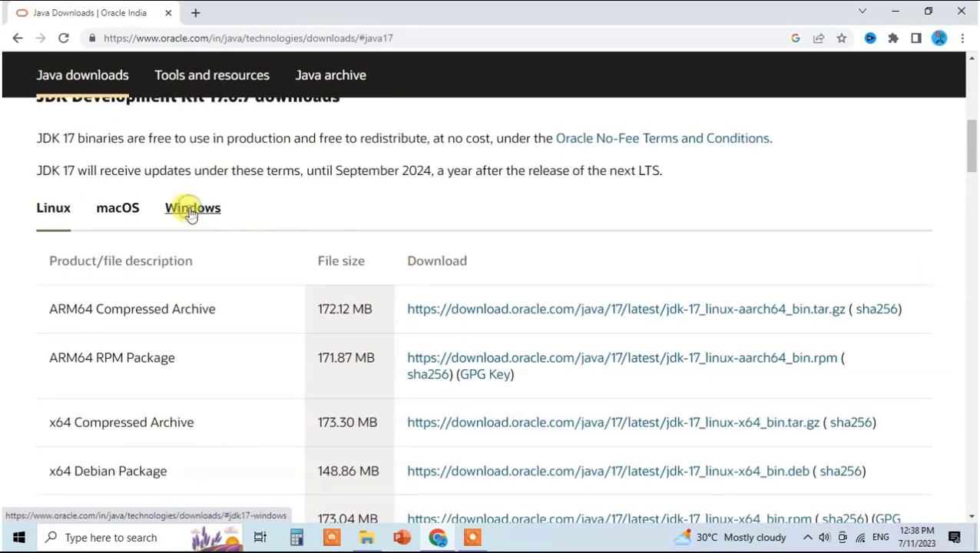
pyautogui.click(191, 216)
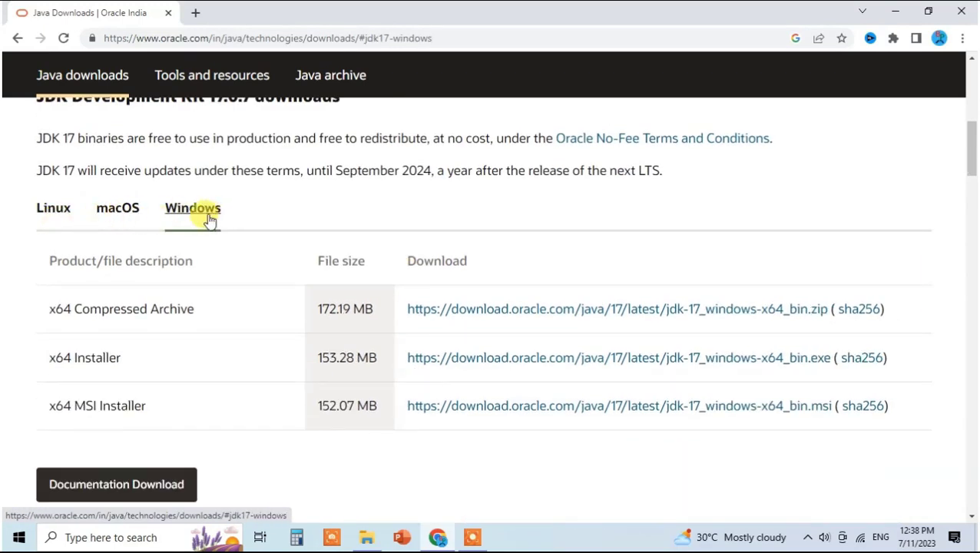
# Examine the JDK 17 download packages offered for Windows, focusing on the x64 Installer entry
pyautogui.scroll(-1, 232, 230)
pyautogui.scroll(1, 238, 230)
pyautogui.scroll(-1, 230, 234)
pyautogui.scroll(1, 188, 219)
pyautogui.scroll(-1, 237, 230)
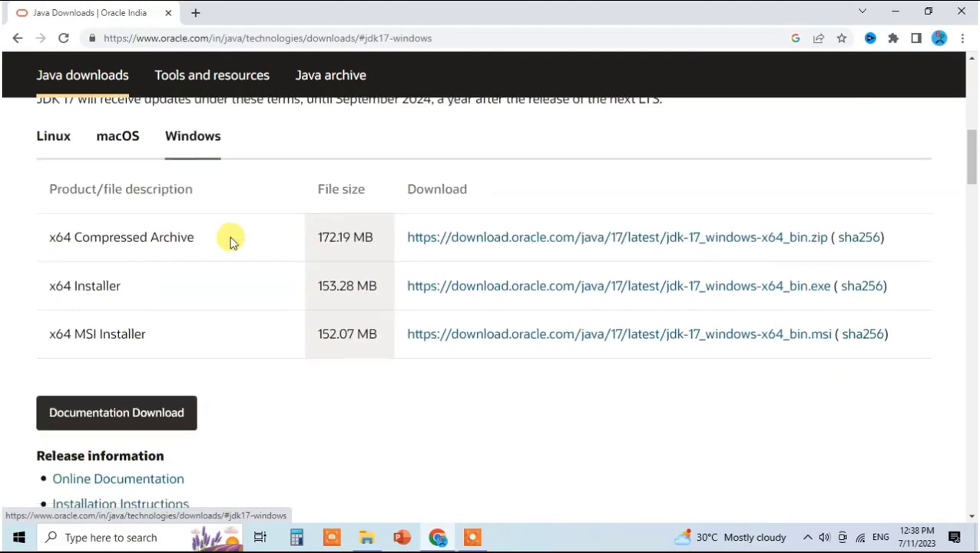
pyautogui.scroll(1, 238, 230)
pyautogui.scroll(-1, 191, 289)
pyautogui.scroll(1, 184, 222)
pyautogui.scroll(-1, 237, 235)
pyautogui.scroll(1, 236, 230)
pyautogui.scroll(-1, 233, 241)
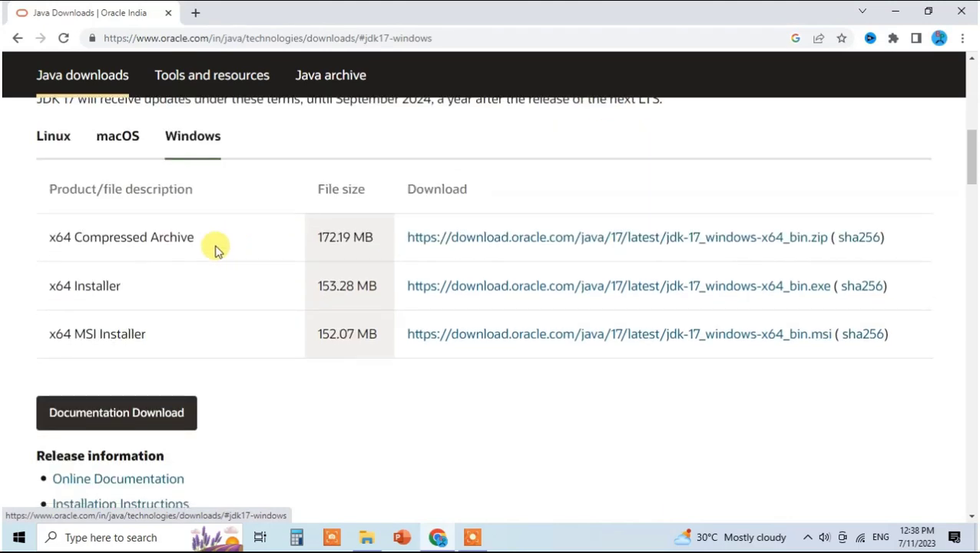
pyautogui.scroll(1, 234, 229)
pyautogui.scroll(-1, 231, 234)
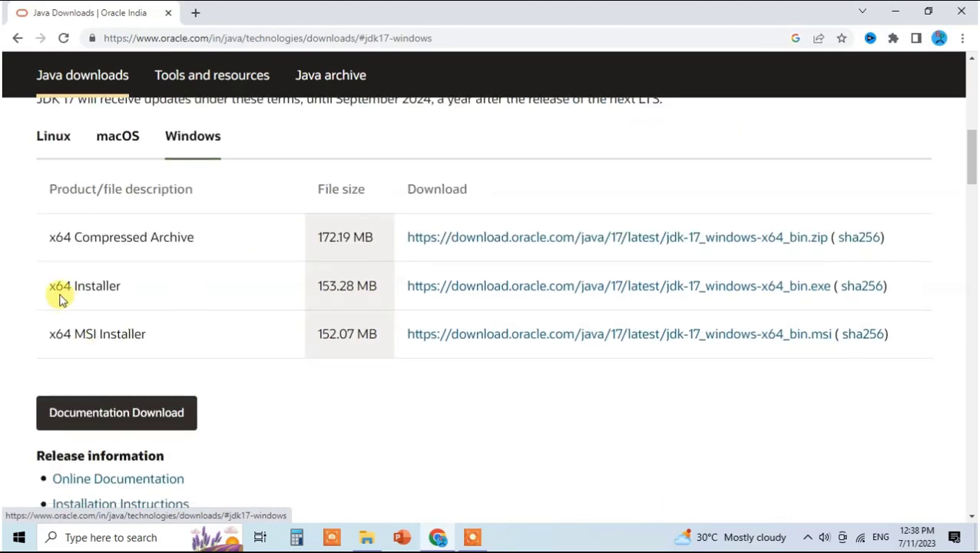
pyautogui.moveTo(48, 287); pyautogui.dragTo(177, 299)
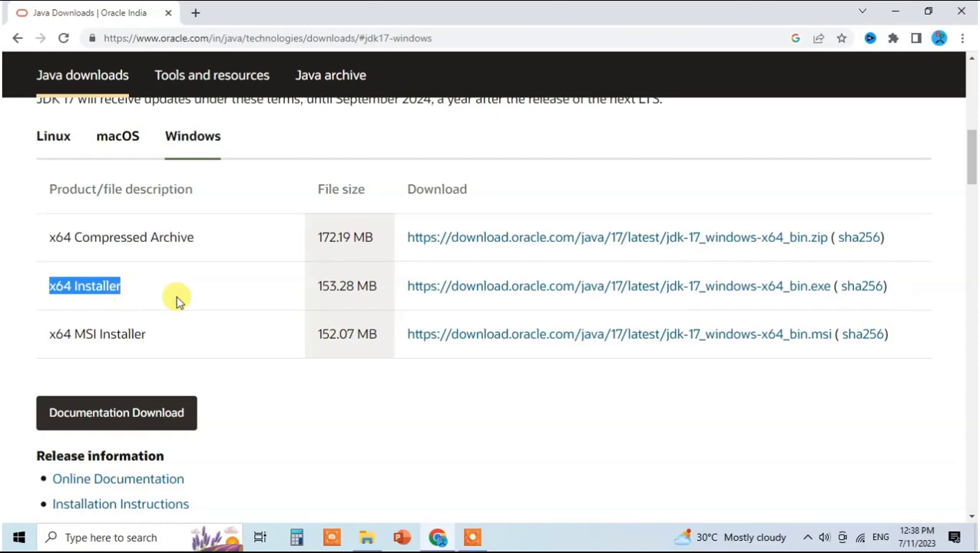
pyautogui.click(176, 299)
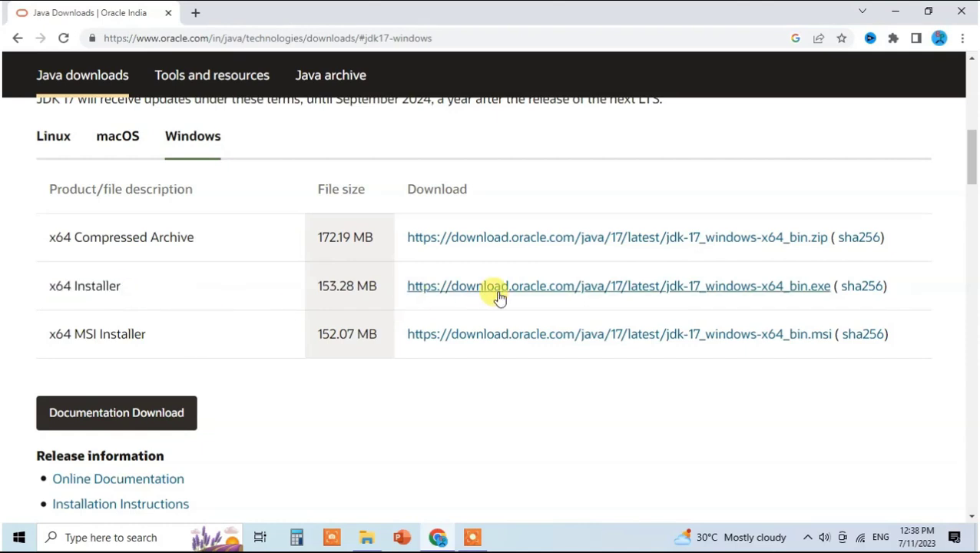
# Download the Windows x64 Installer of JDK 17 to New Volume (E:) as jdk-17_windows-x64_bin (1)
pyautogui.click(603, 294)
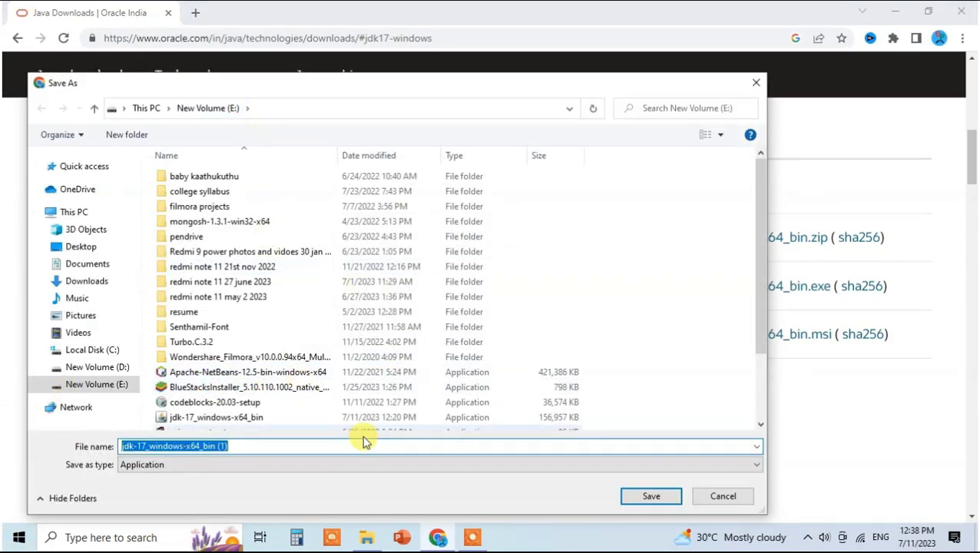
pyautogui.click(652, 497)
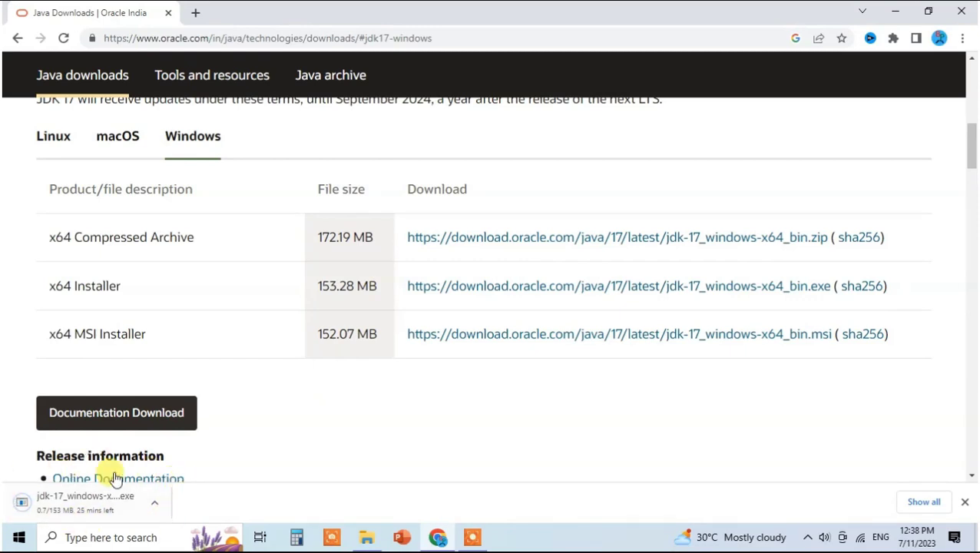
# Run the downloaded installer, install Java SE Development Kit 17.0.7 to C:\Program Files\Java\jdk-17\ and close the wizard
pyautogui.click(100, 504)
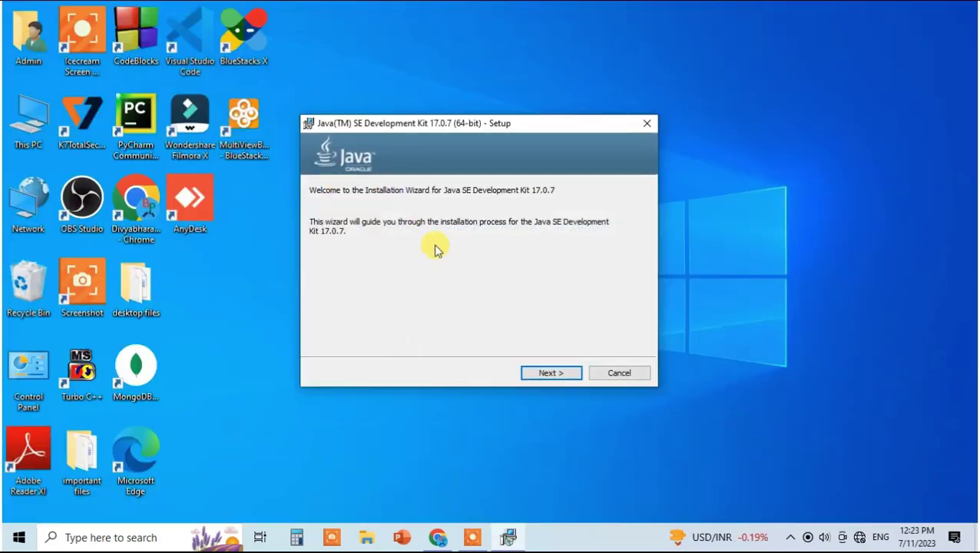
pyautogui.click(562, 374)
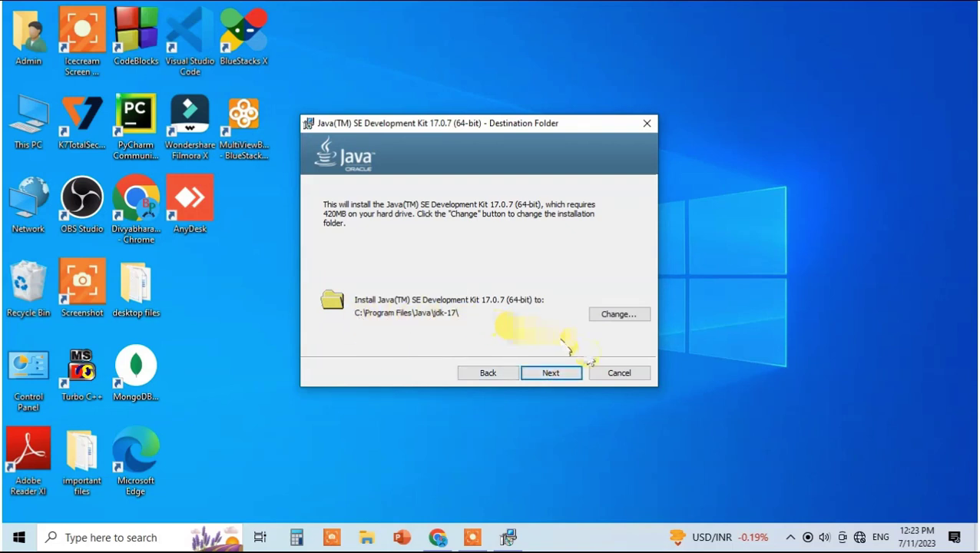
pyautogui.click(557, 373)
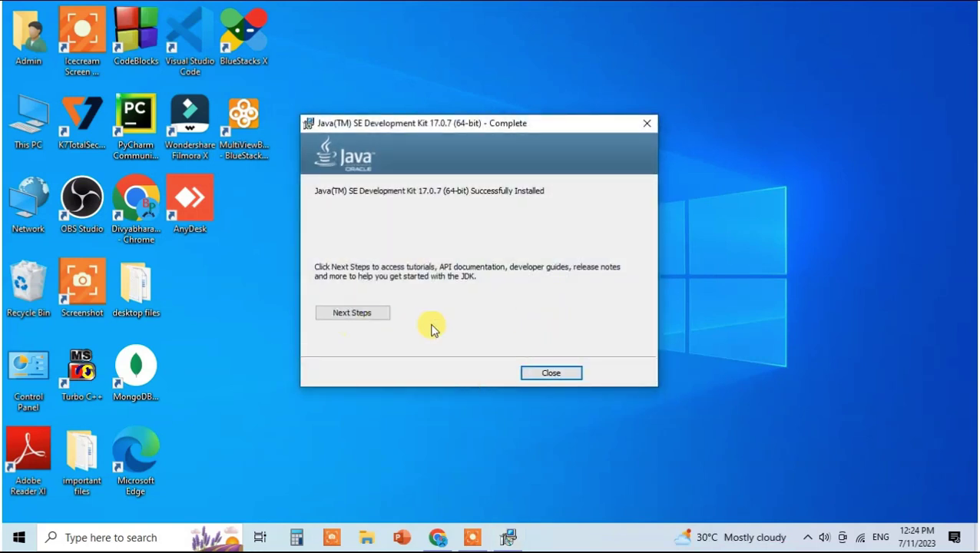
pyautogui.click(557, 374)
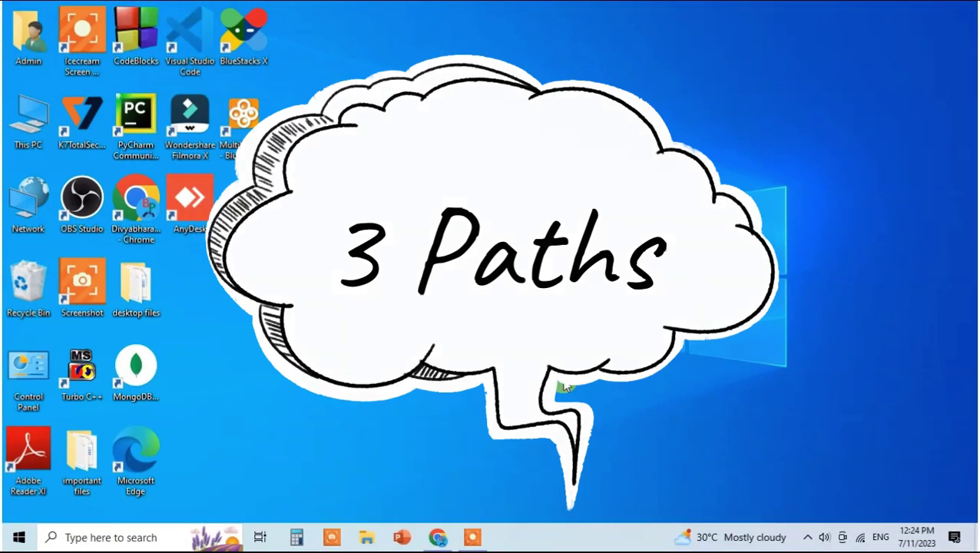
# Search Windows for "envir" and open the Environment Variables dialog through the system environment variables settings
pyautogui.click(143, 539)
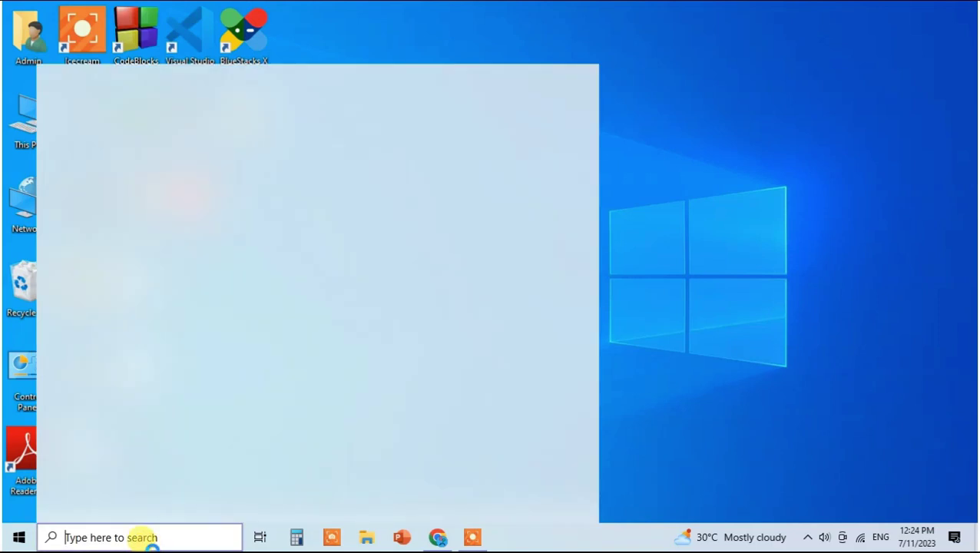
pyautogui.write('envir')
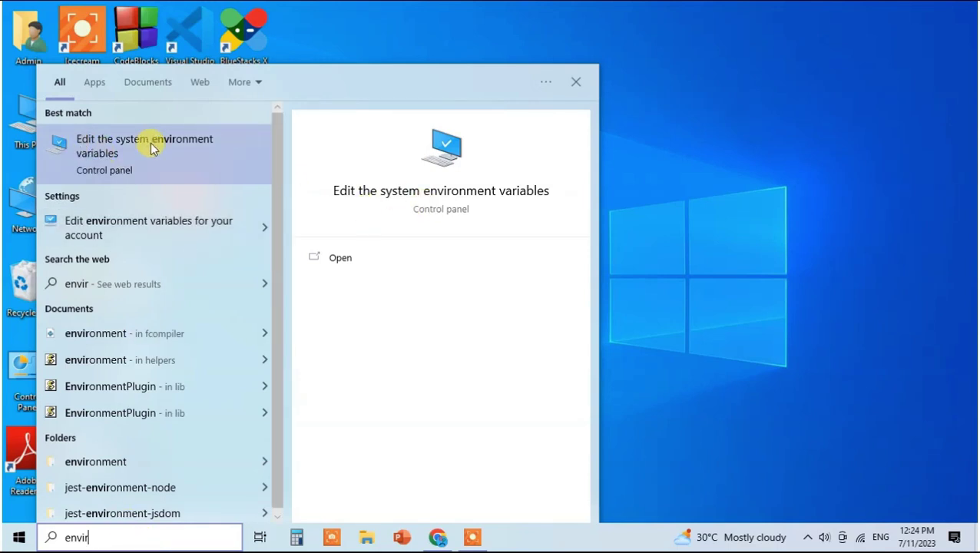
pyautogui.click(132, 154)
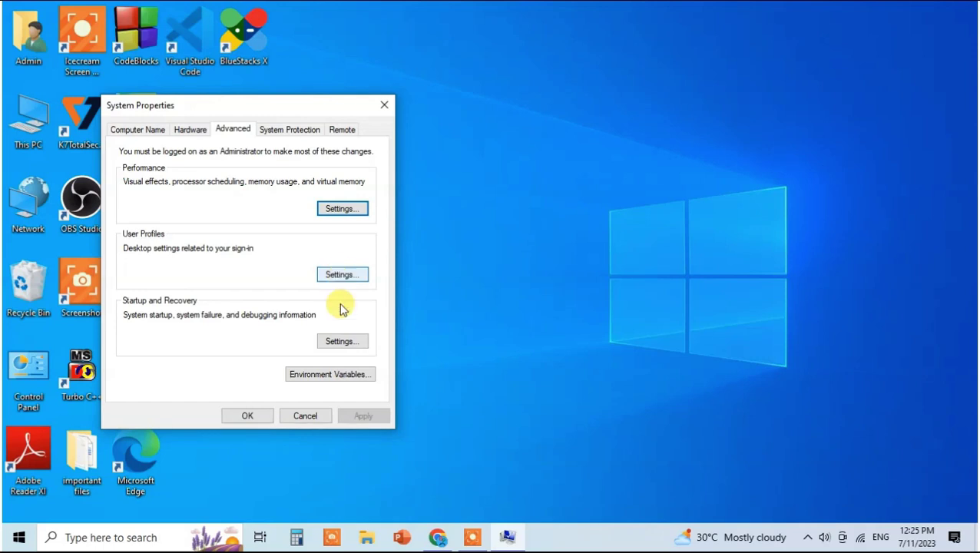
pyautogui.click(335, 377)
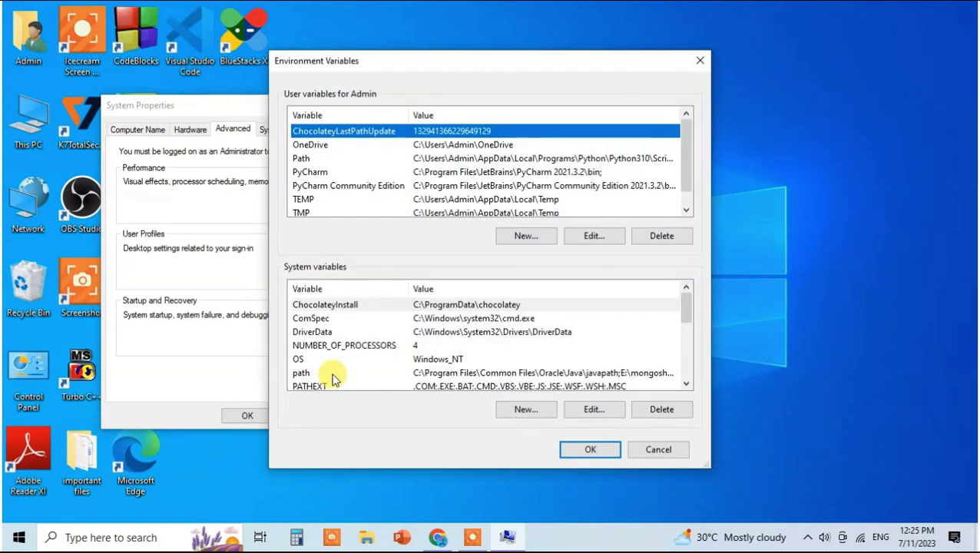
# Start a new system variable and name it JAVA_HOME
pyautogui.click(526, 409)
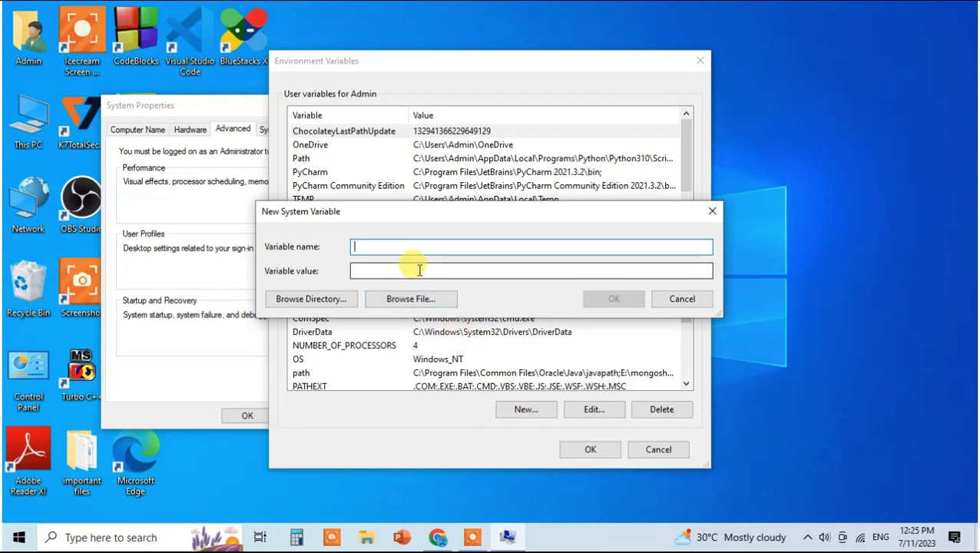
pyautogui.write('JAVA_HOME')
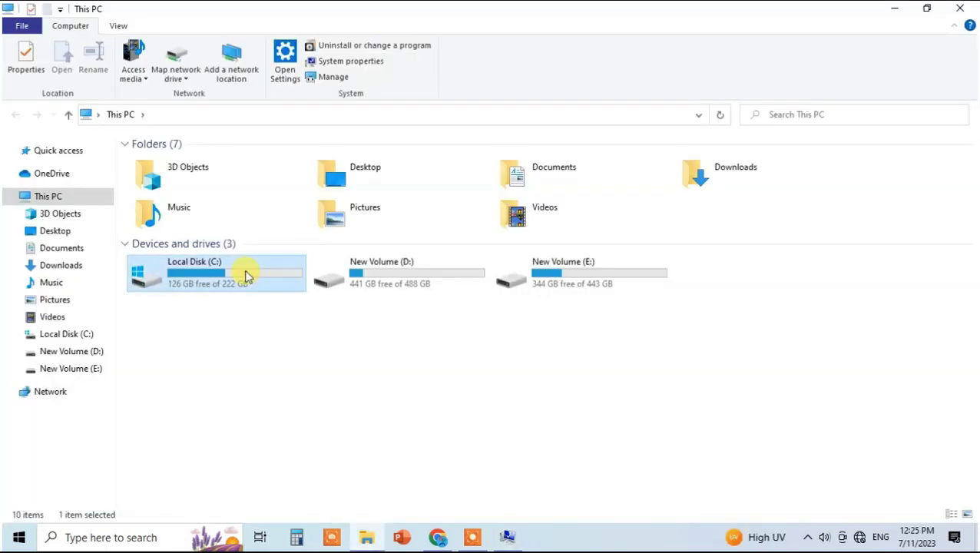
# In File Explorer, go to the jdk-17 folder under C:\Program Files\Java and copy its full path
pyautogui.doubleClick(247, 271)
pyautogui.doubleClick(219, 220)
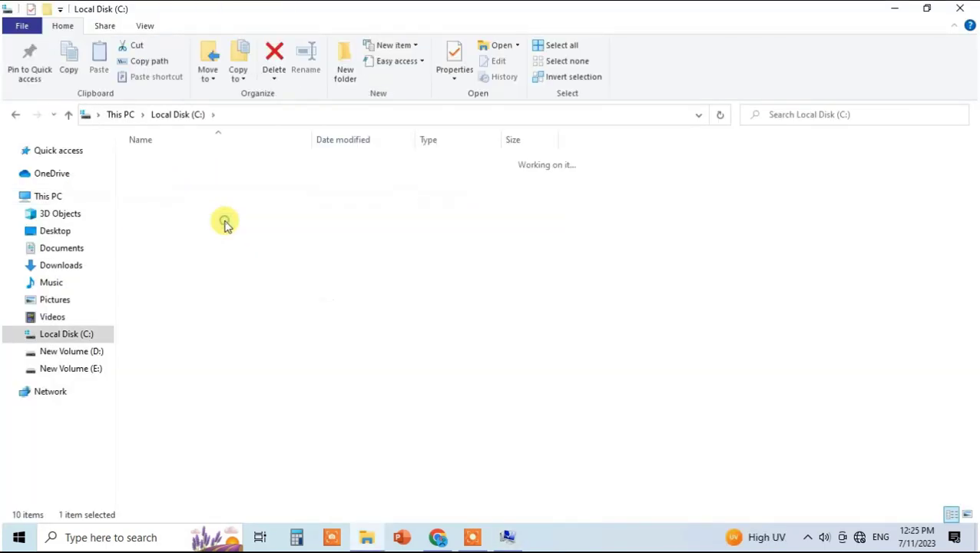
pyautogui.doubleClick(227, 237)
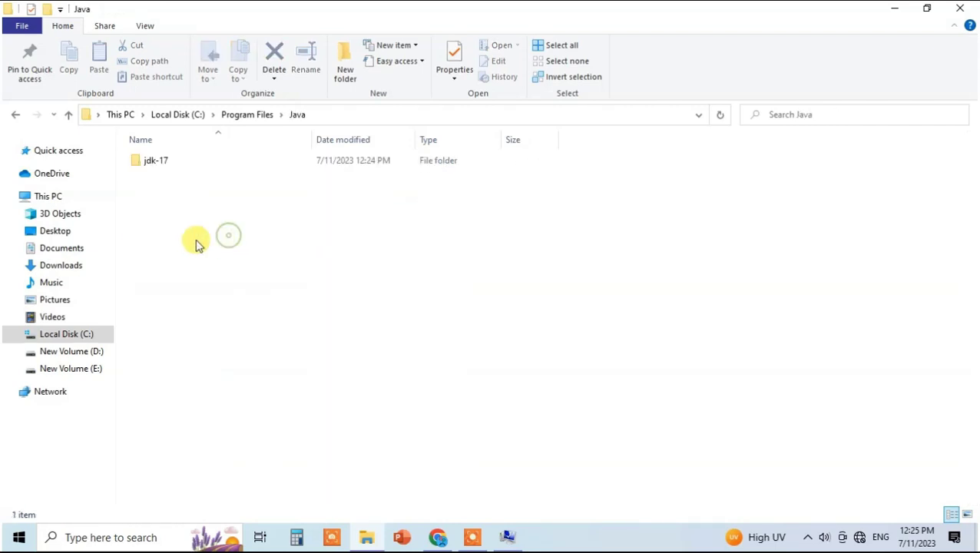
pyautogui.doubleClick(158, 161)
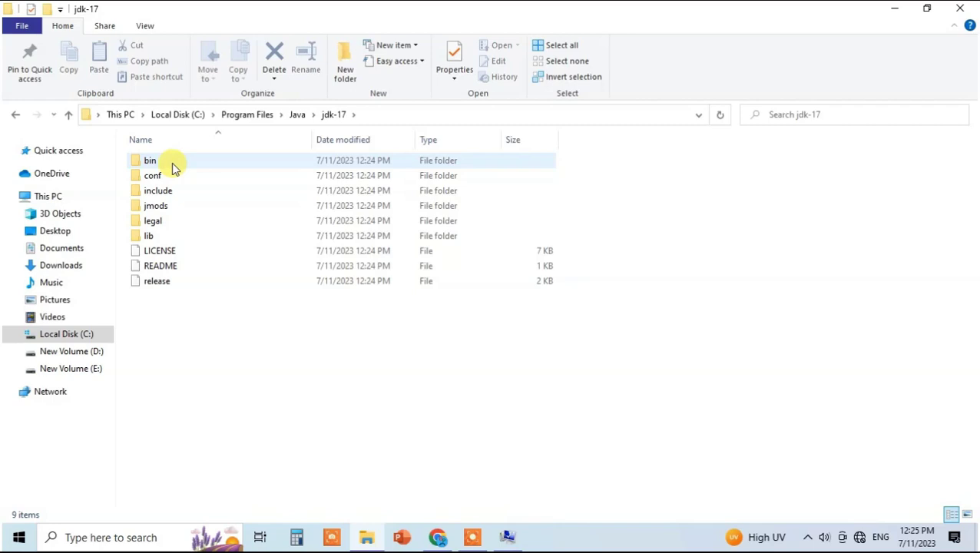
pyautogui.click(373, 115)
pyautogui.rightClick(375, 116)
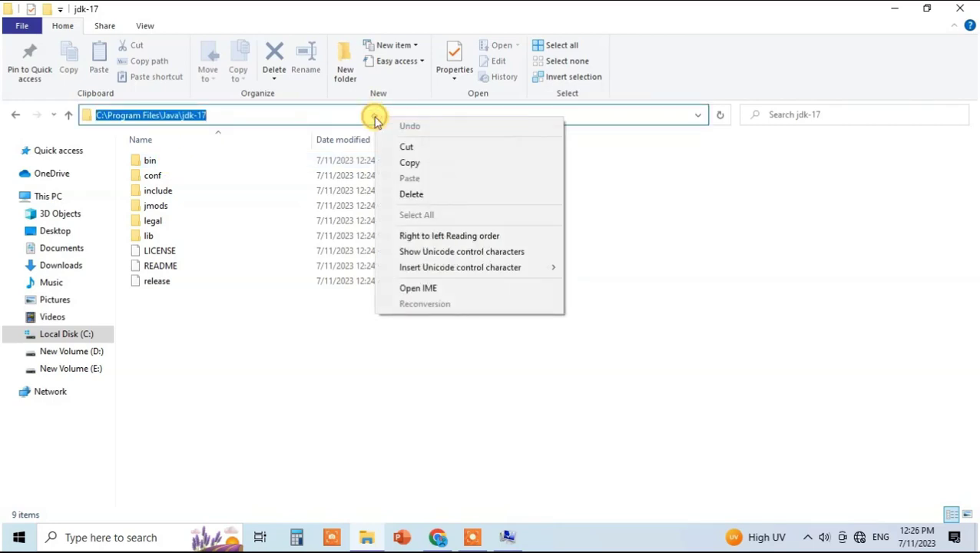
pyautogui.click(417, 162)
pyautogui.click(429, 369)
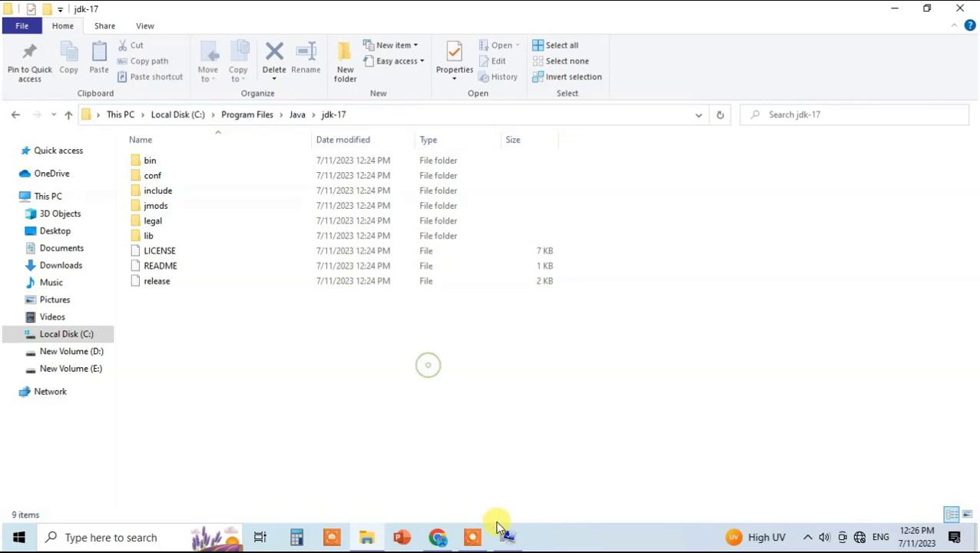
# Return to the new system variable, paste C:\Program Files\Java\jdk-17 as the JAVA_HOME value and save the variable
pyautogui.moveTo(437, 537)
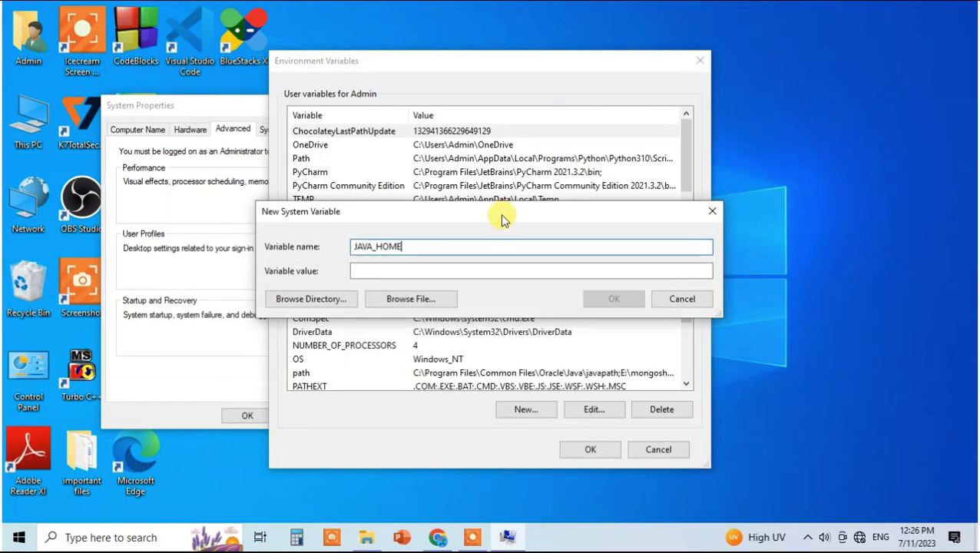
pyautogui.click(416, 273)
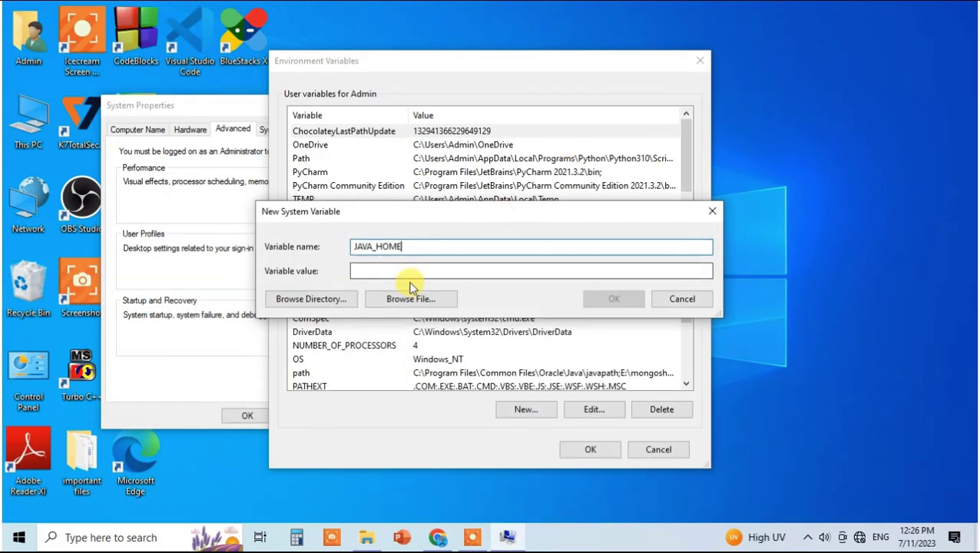
pyautogui.rightClick(400, 270)
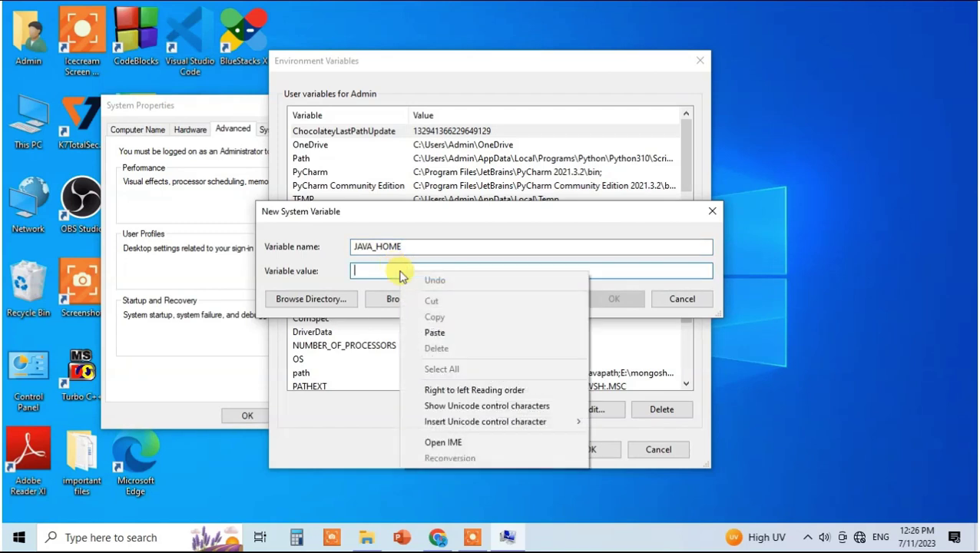
pyautogui.click(478, 333)
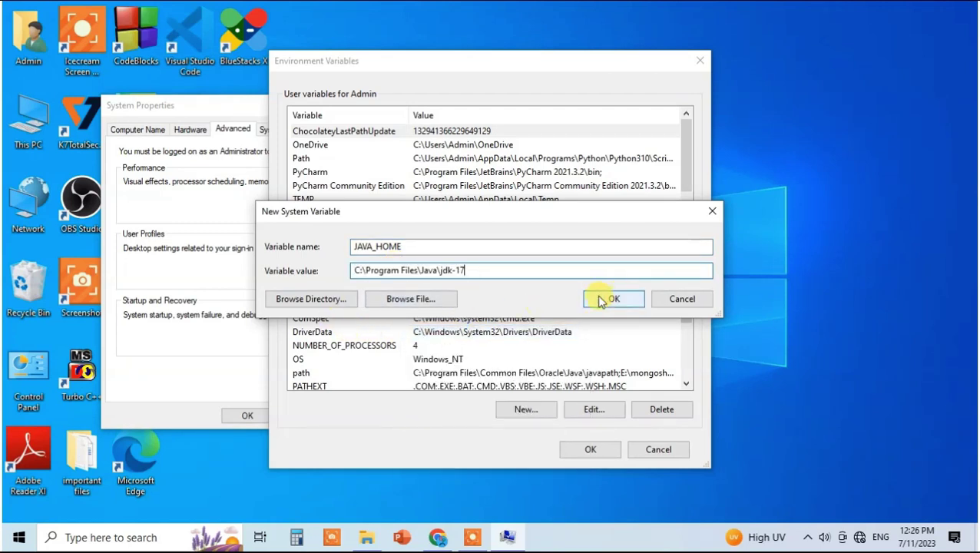
pyautogui.click(630, 302)
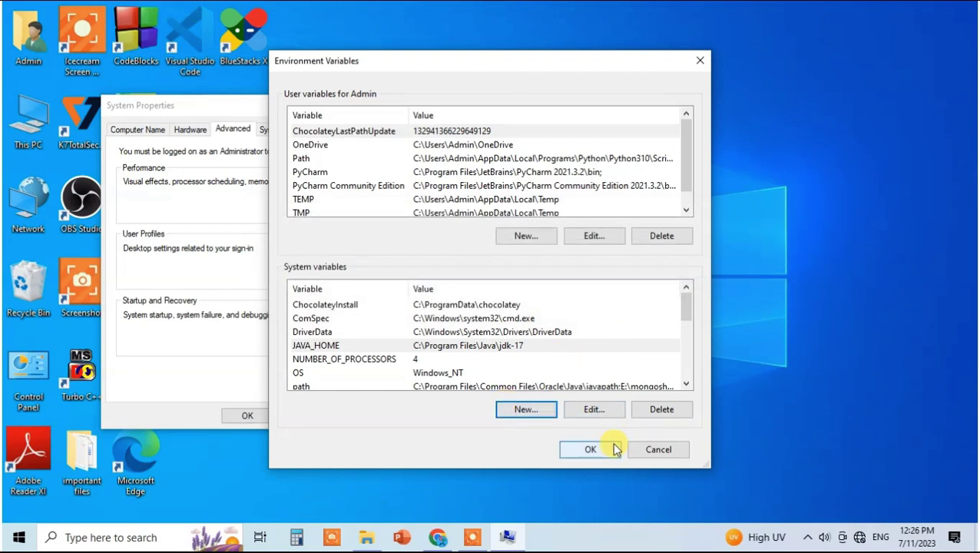
# Open the path entry among the system variables for editing
pyautogui.scroll(-1, 467, 336)
pyautogui.click(467, 332)
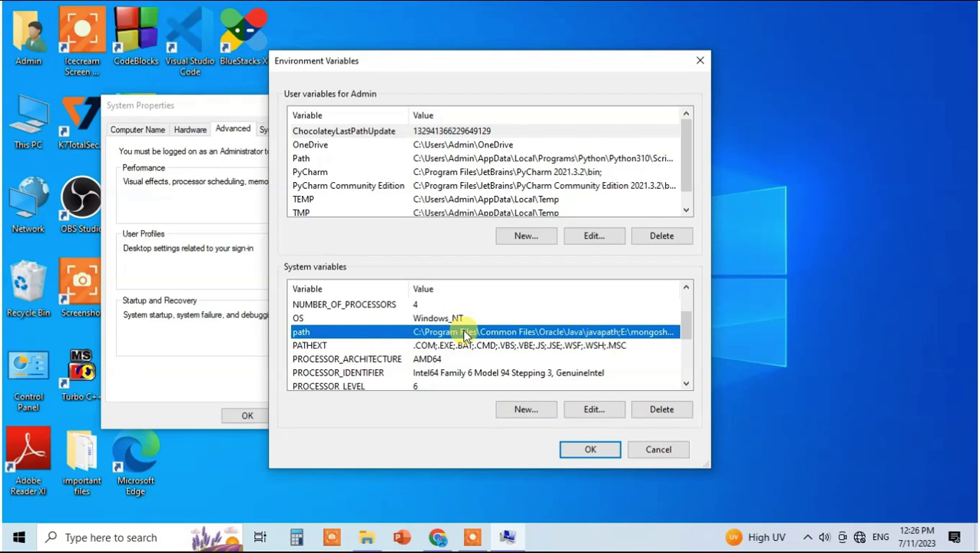
pyautogui.doubleClick(466, 332)
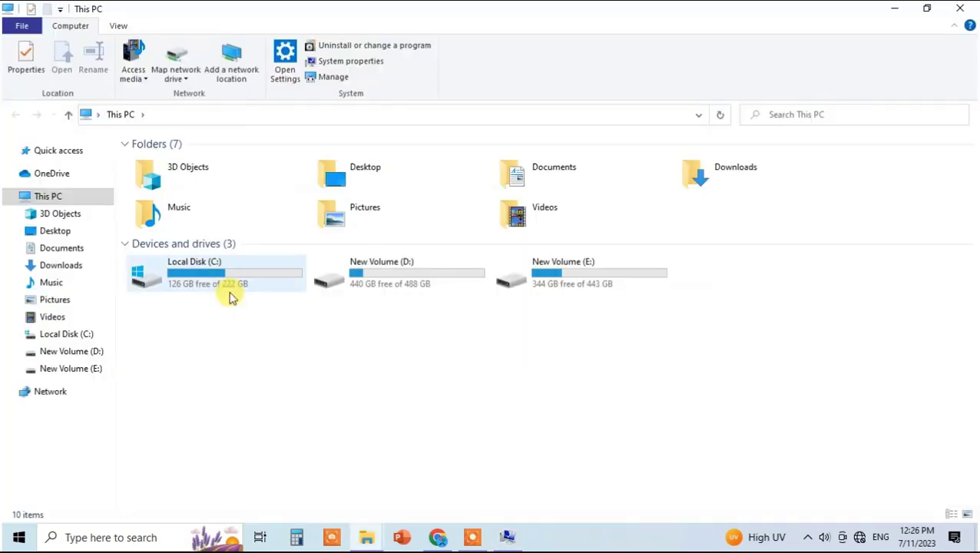
# In File Explorer, go to the bin folder under C:\Program Files\Java\jdk-17 and copy its full path
pyautogui.doubleClick(232, 284)
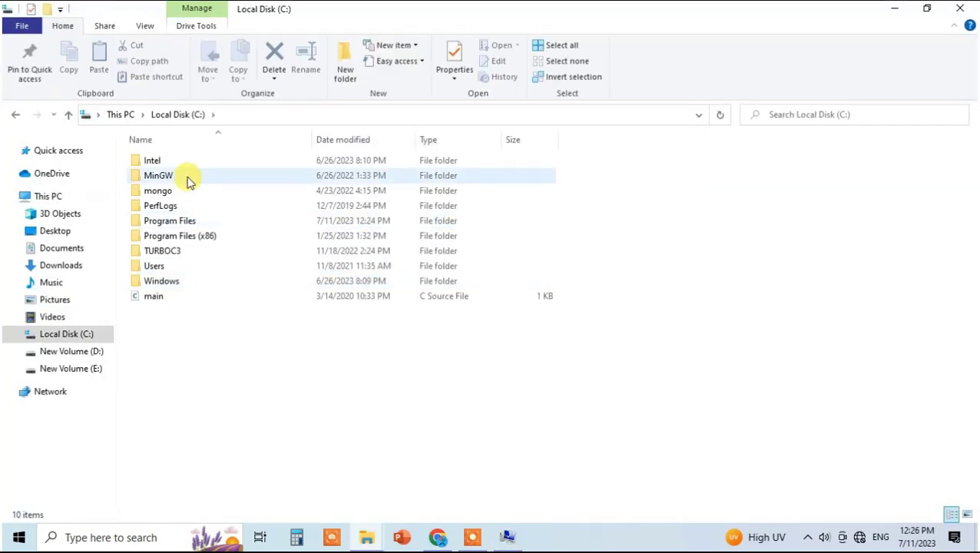
pyautogui.doubleClick(194, 221)
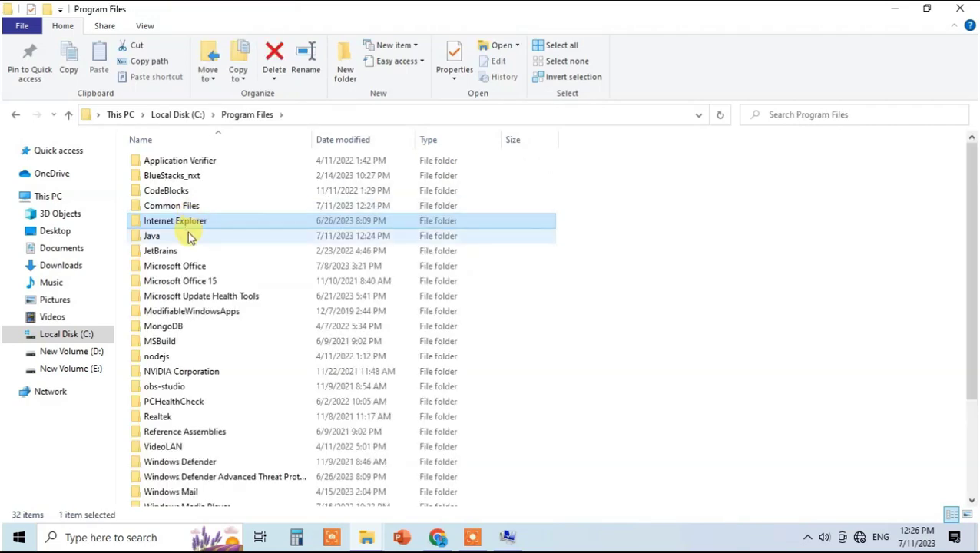
pyautogui.click(192, 238)
pyautogui.doubleClick(192, 238)
pyautogui.click(175, 165)
pyautogui.doubleClick(175, 164)
pyautogui.click(176, 166)
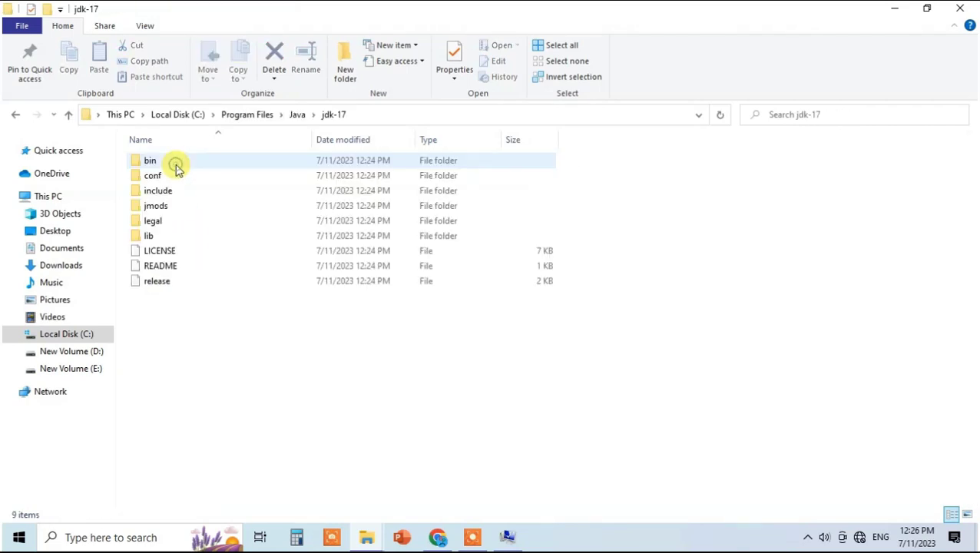
pyautogui.doubleClick(177, 167)
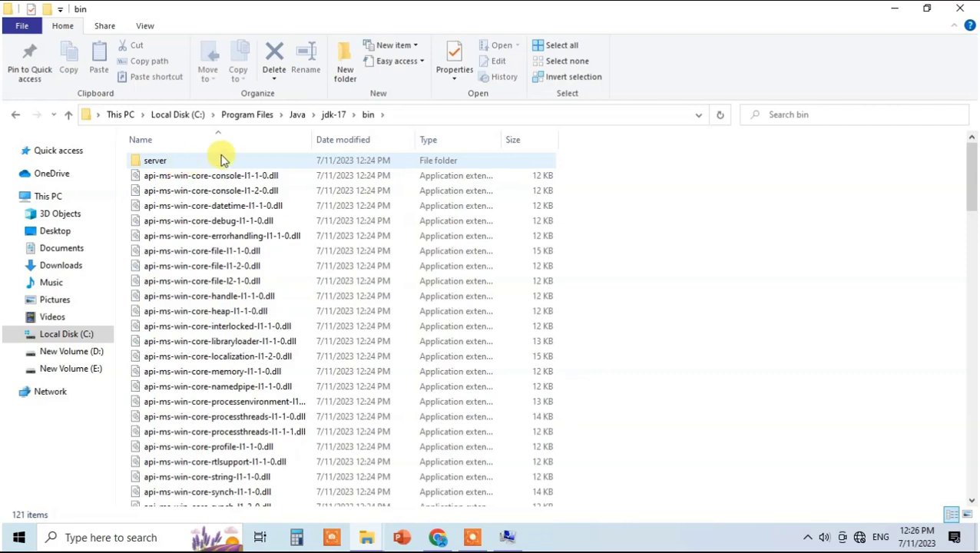
pyautogui.click(415, 115)
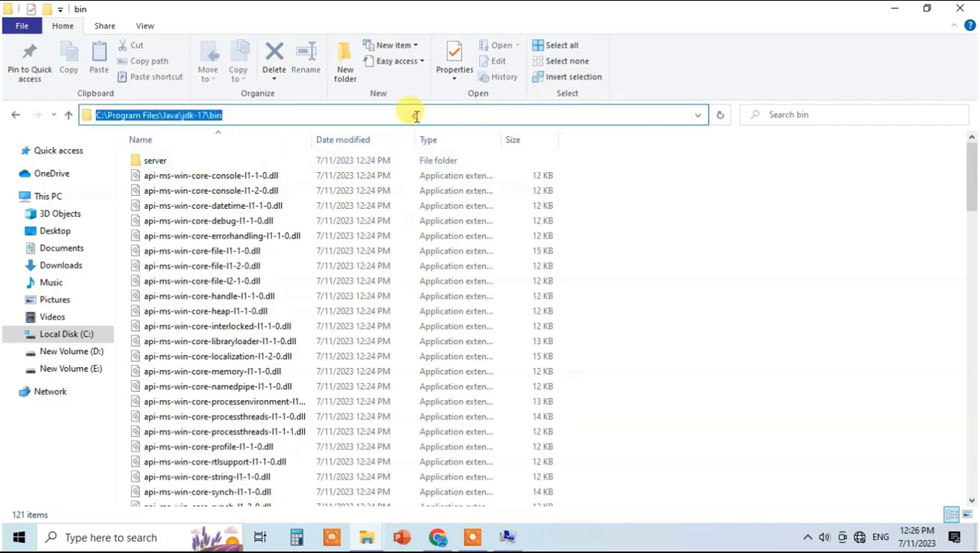
pyautogui.rightClick(416, 116)
pyautogui.click(452, 172)
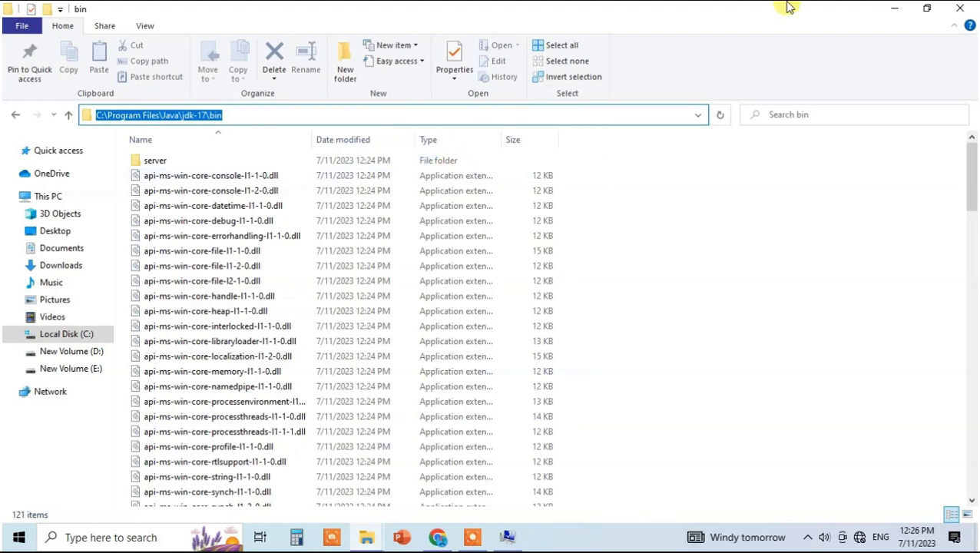
# Return to the path variable editor and add C:\Program Files\Java\jdk-17\bin as a new entry
pyautogui.click(896, 8)
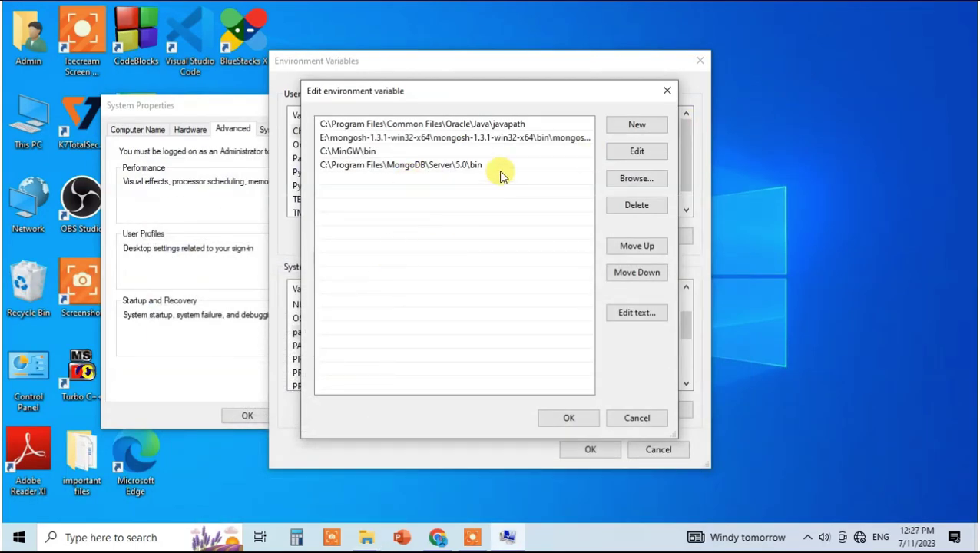
pyautogui.click(632, 128)
pyautogui.rightClick(330, 179)
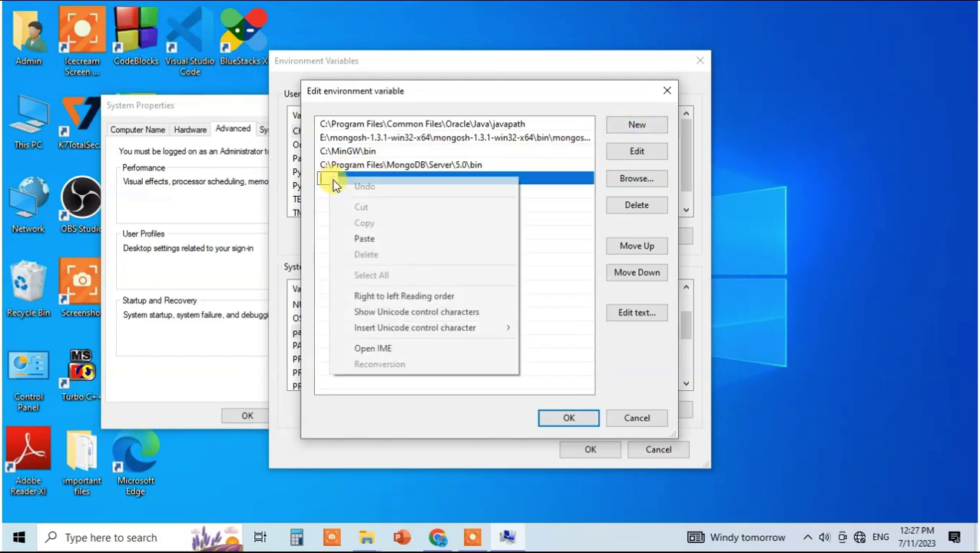
pyautogui.click(364, 239)
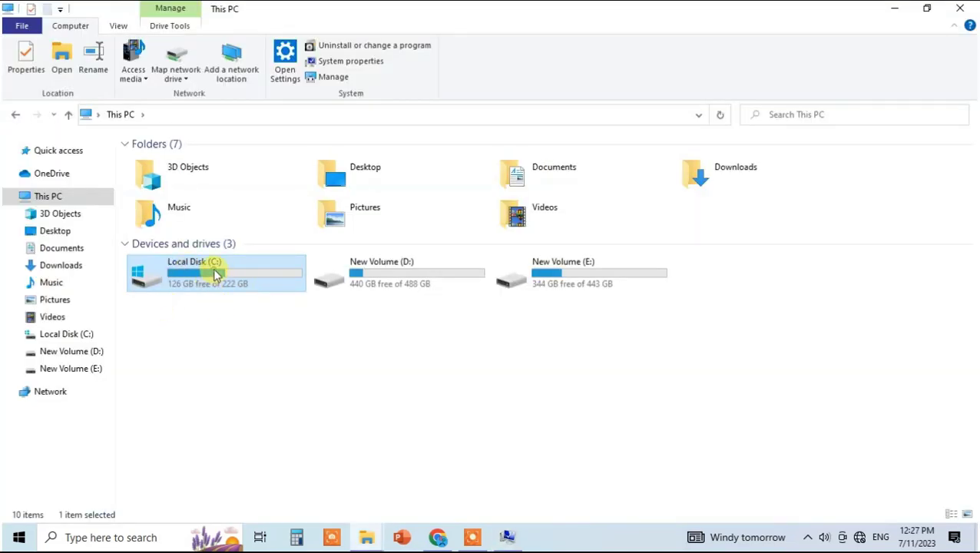
# In File Explorer, go to C:\Program Files\Common Files\Oracle\Java\javapath and copy the folder's full path
pyautogui.doubleClick(217, 275)
pyautogui.doubleClick(213, 219)
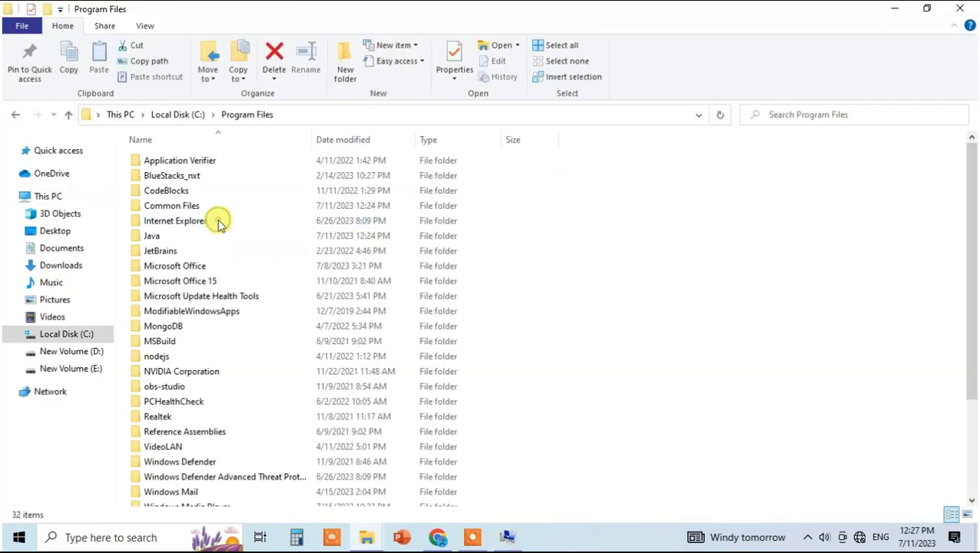
pyautogui.doubleClick(177, 212)
pyautogui.doubleClick(171, 191)
pyautogui.click(172, 166)
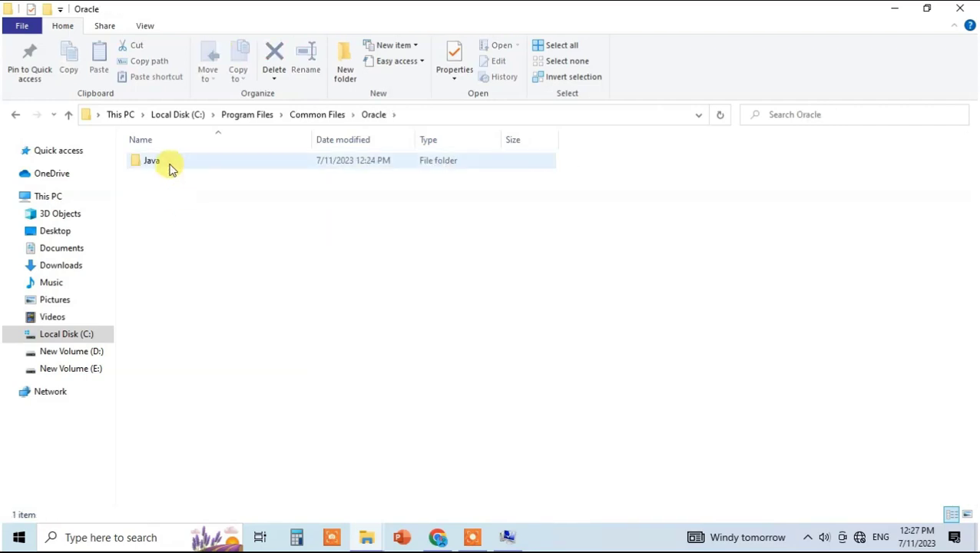
pyautogui.doubleClick(170, 166)
pyautogui.doubleClick(169, 161)
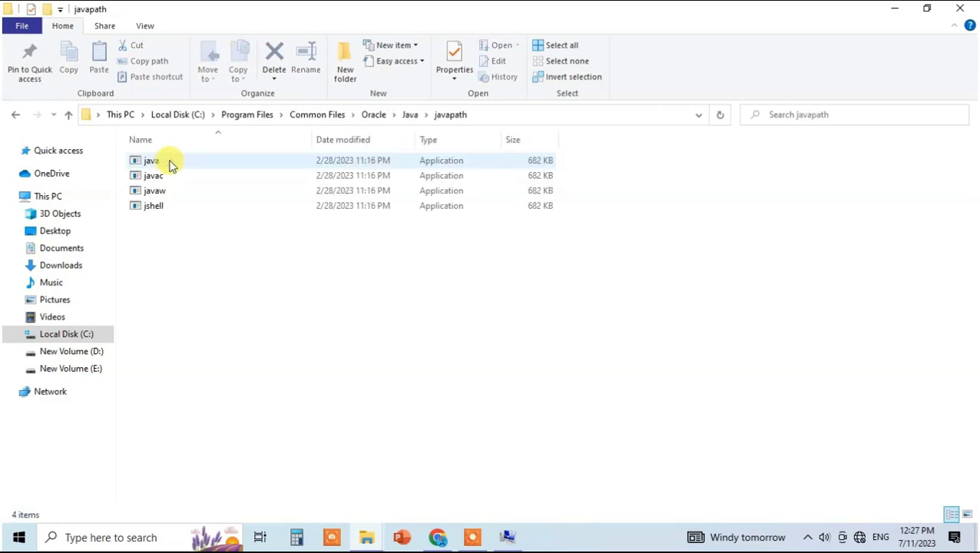
pyautogui.click(530, 117)
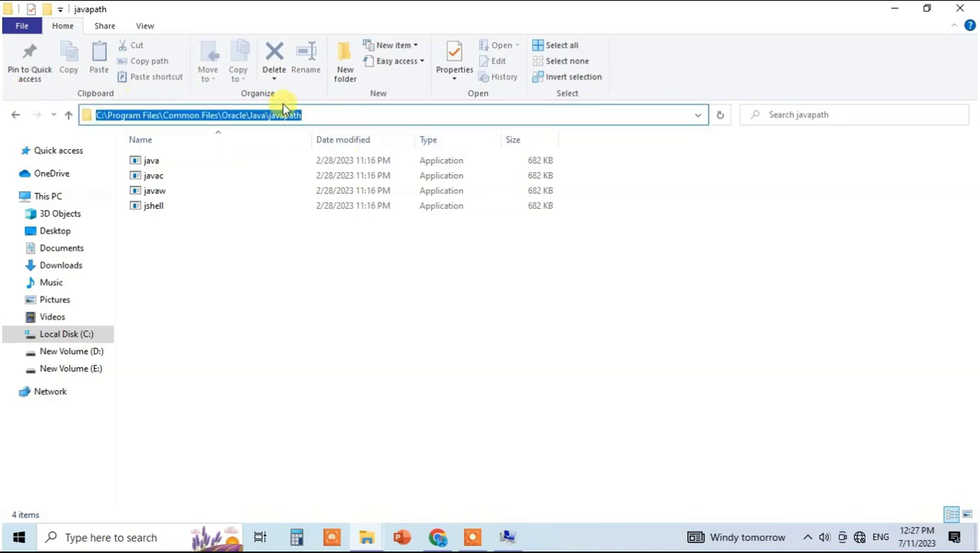
pyautogui.rightClick(349, 115)
pyautogui.click(384, 162)
# Return to the path variable editor, add C:\Program Files\Common Files\Oracle\Java\javapath as a new entry and save the environment variables
pyautogui.click(506, 537)
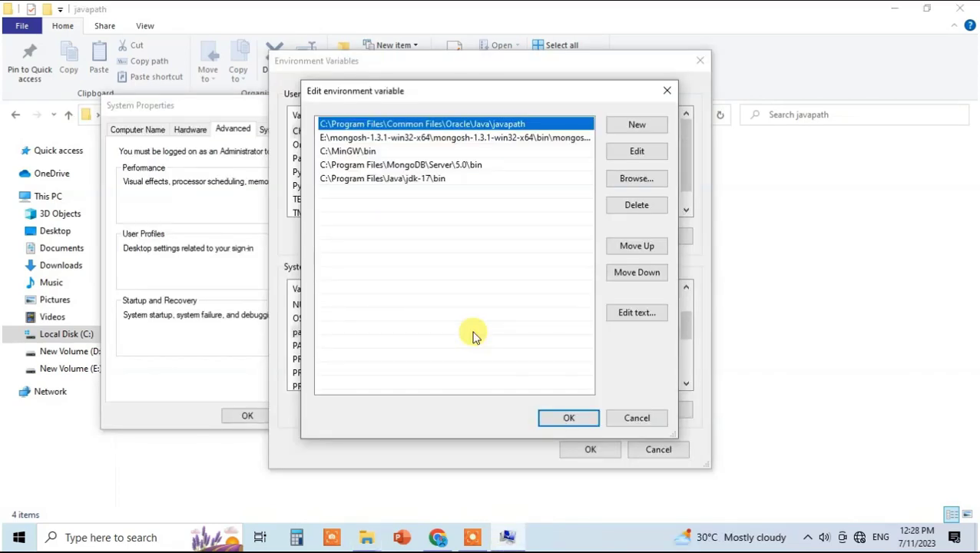
pyautogui.click(635, 124)
pyautogui.rightClick(326, 192)
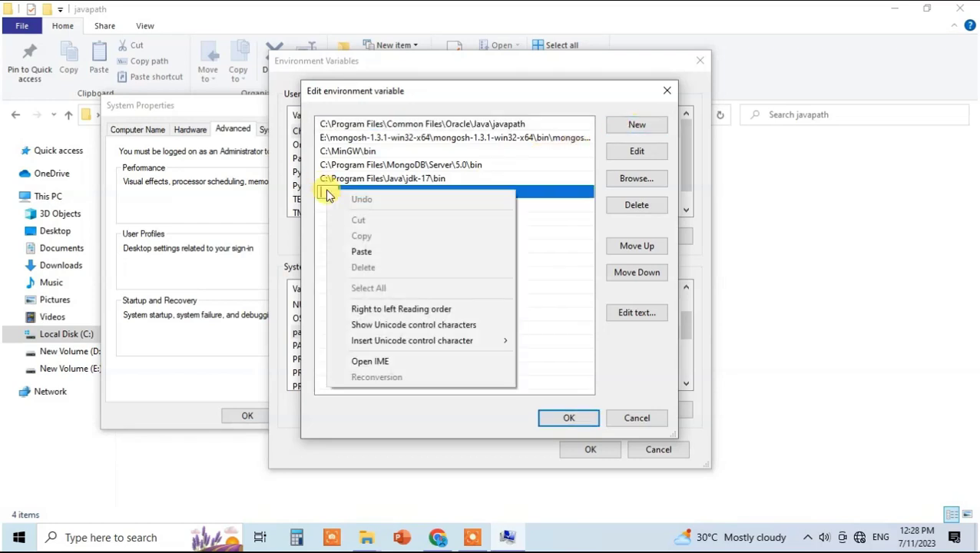
pyautogui.click(361, 252)
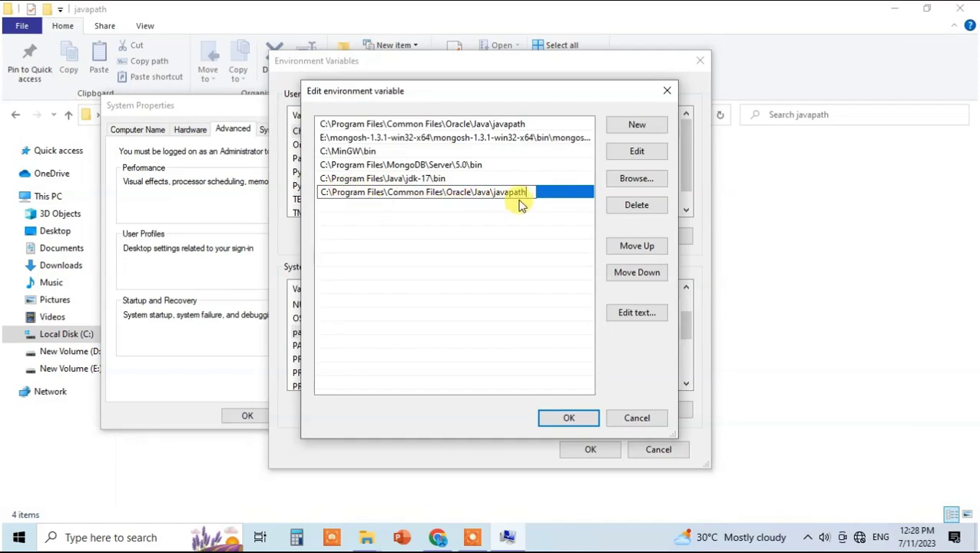
pyautogui.click(584, 420)
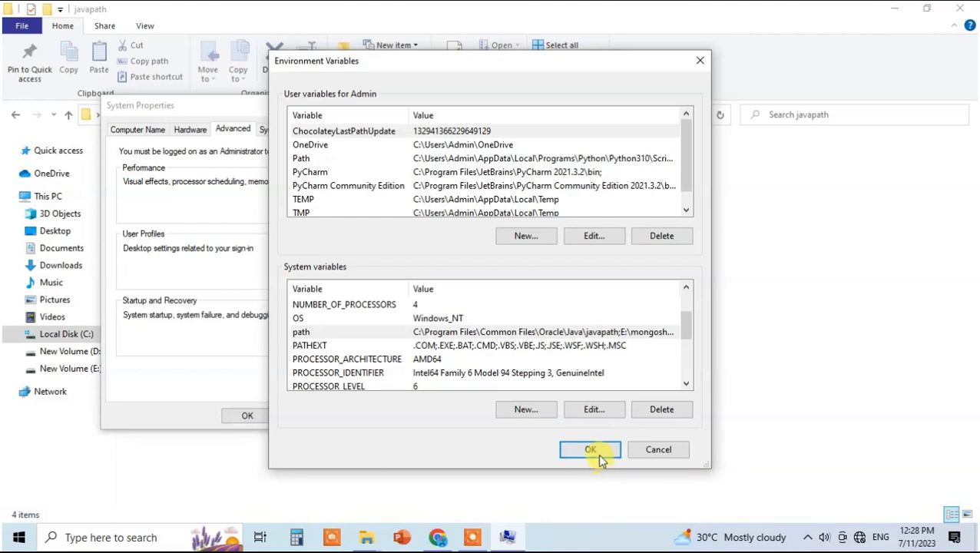
pyautogui.click(598, 454)
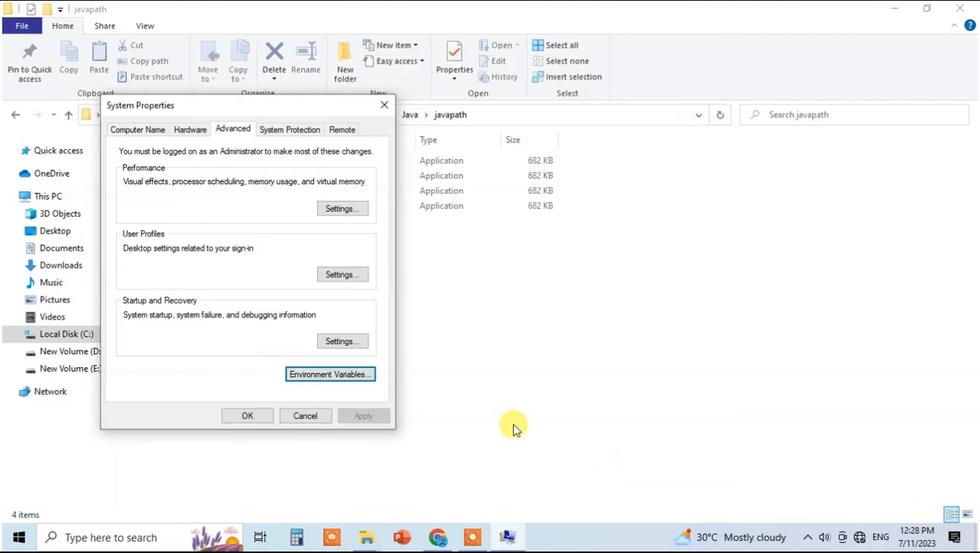
pyautogui.click(381, 108)
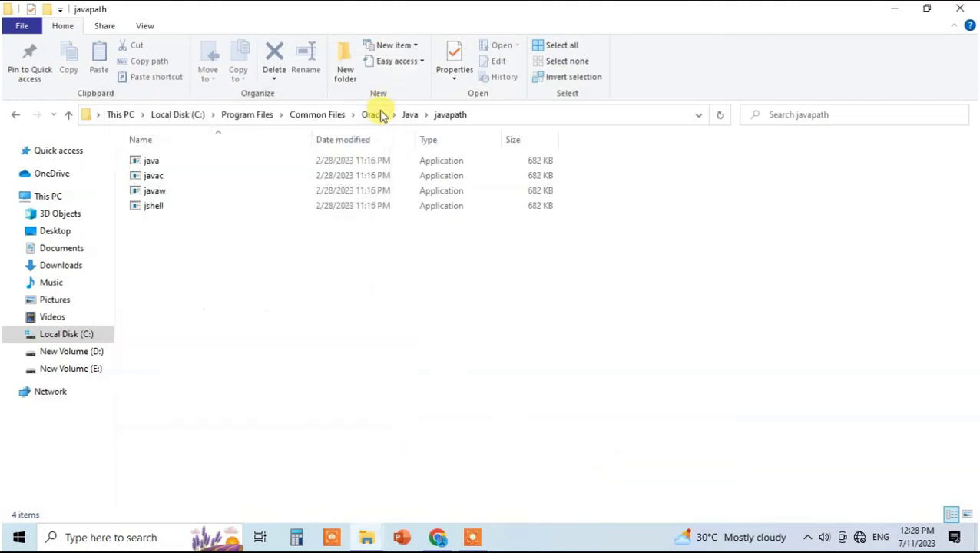
# From the desktop, find and open Command Prompt and enlarge its window
pyautogui.press('super+d')
pyautogui.click(142, 537)
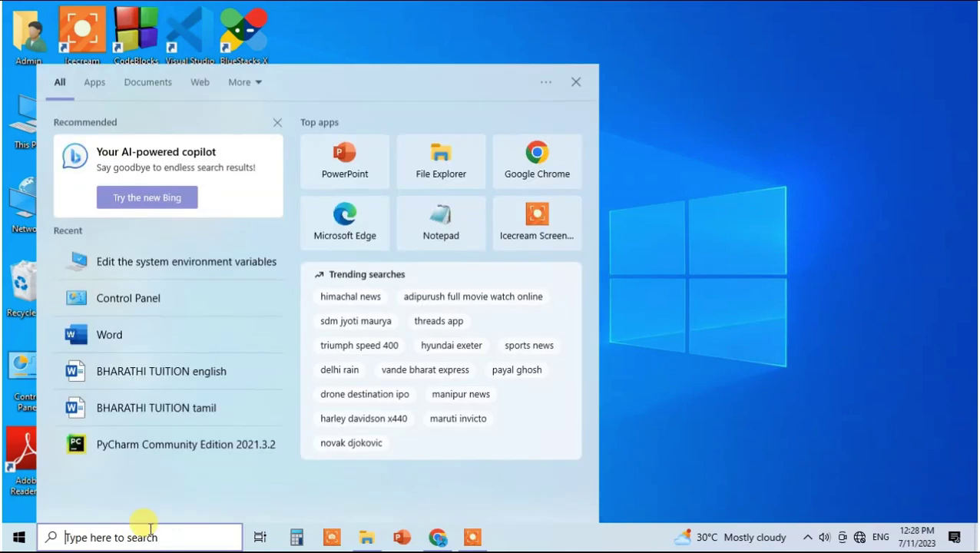
pyautogui.write('COMM')
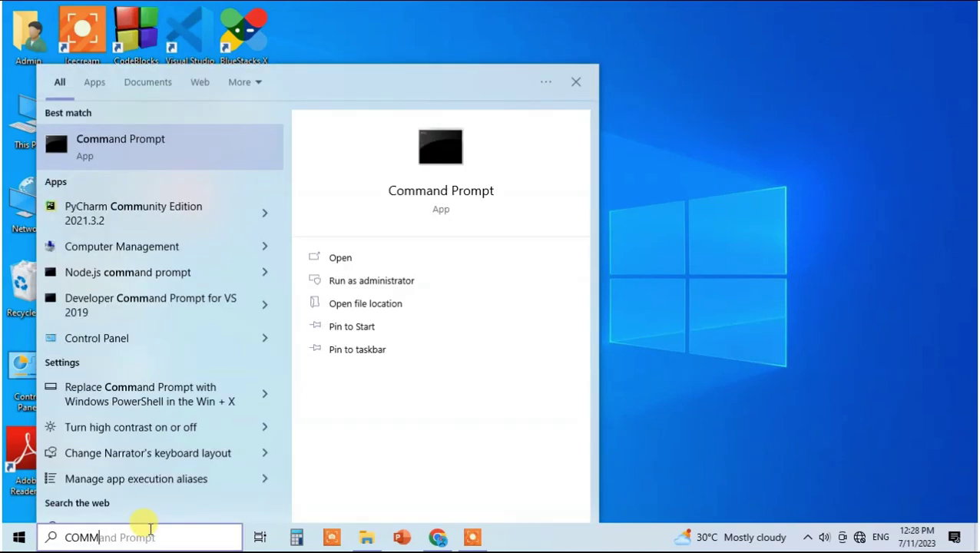
pyautogui.press('Return')
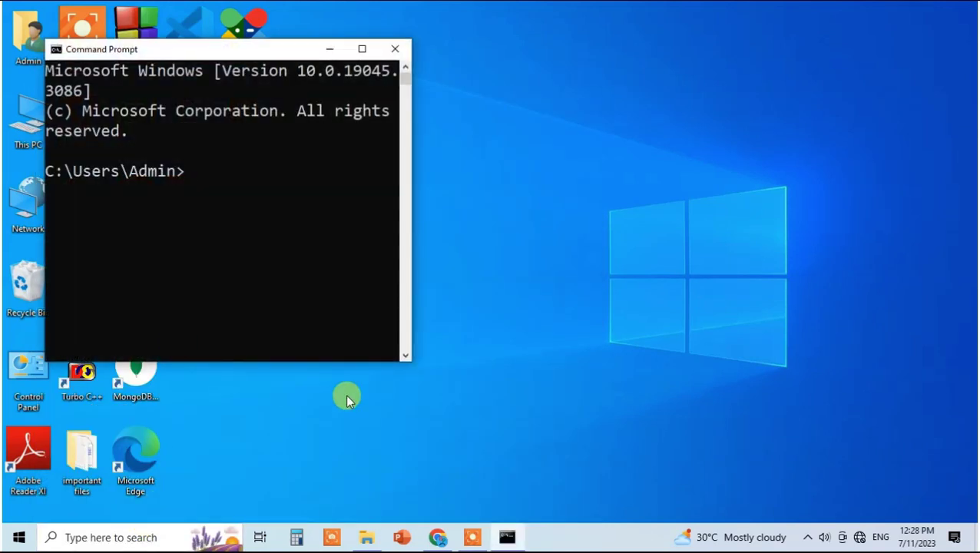
pyautogui.moveTo(405, 357); pyautogui.dragTo(735, 408)
# Check the installed Java runtime version by running java --version
pyautogui.write('j')
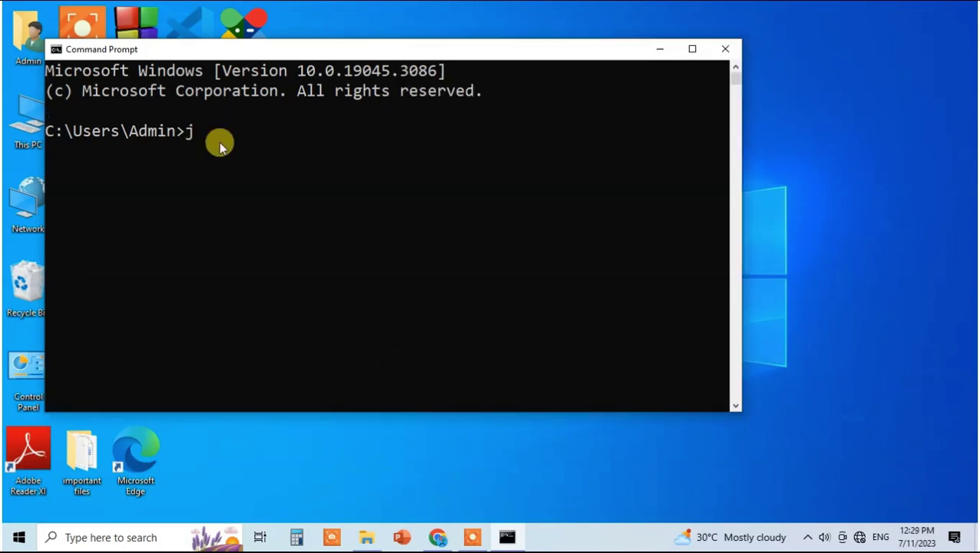
pyautogui.write('ava ')
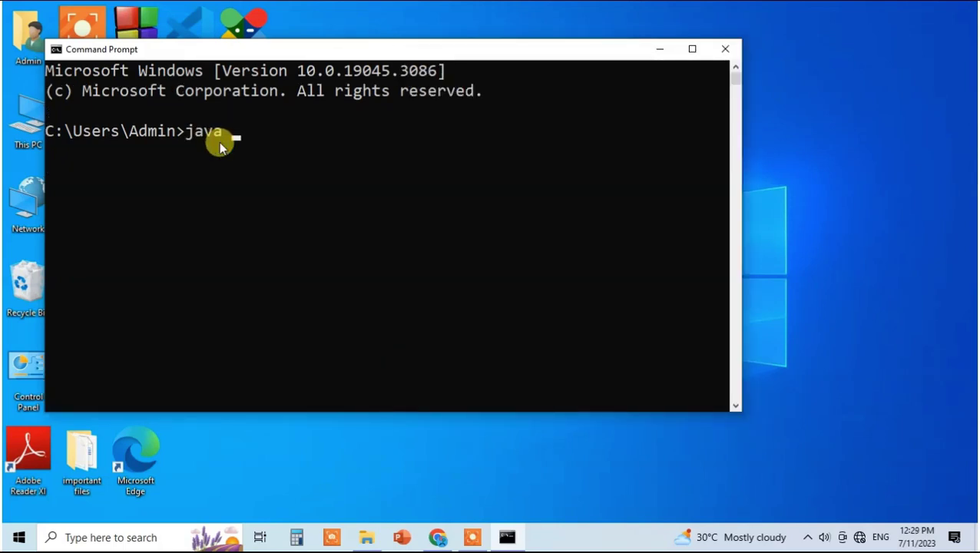
pyautogui.write('--version')
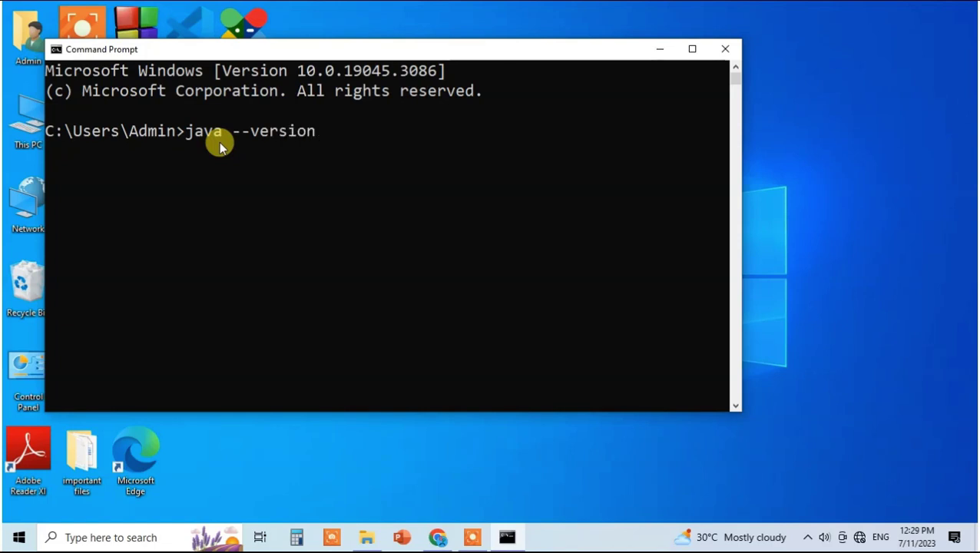
pyautogui.press('Return')
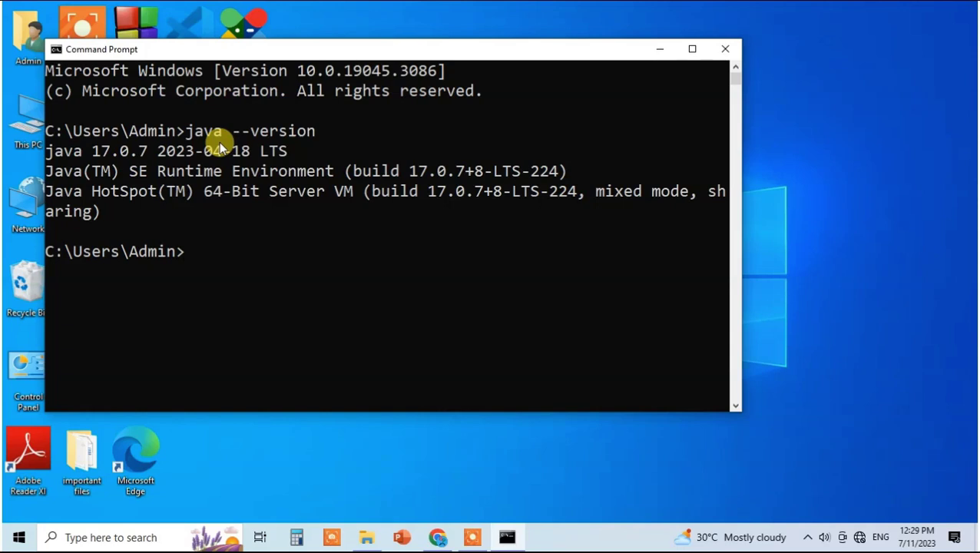
# Check the Java compiler version by running javac --version and close Command Prompt
pyautogui.write('javac --version')
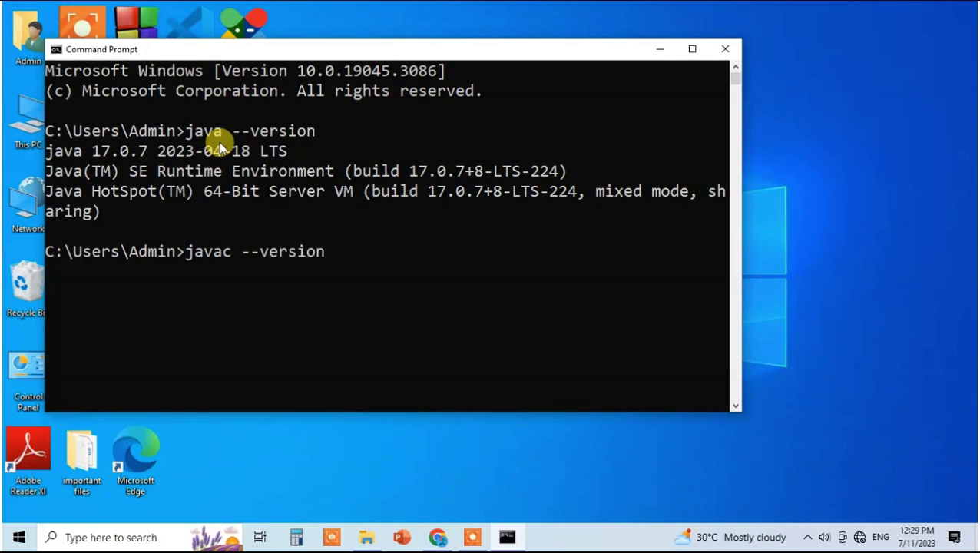
pyautogui.press('Return')
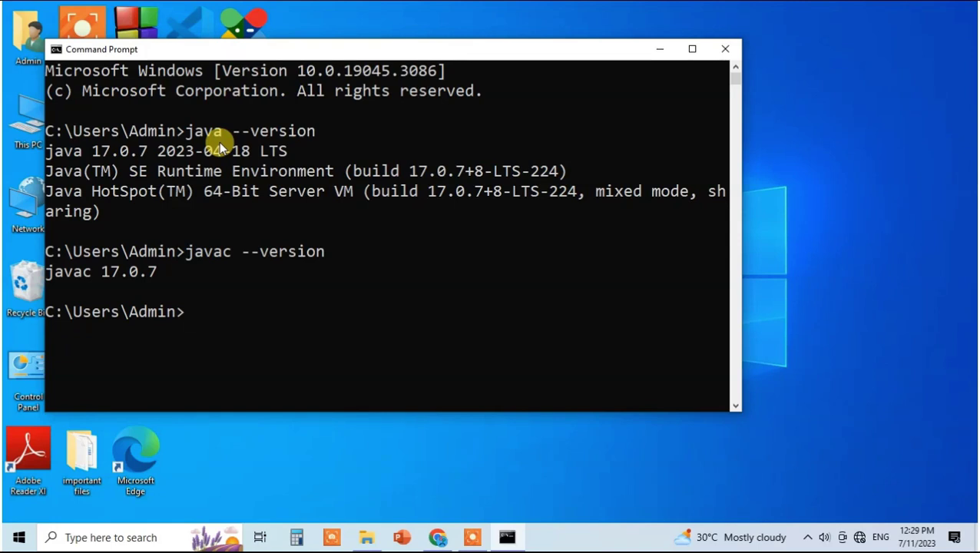
pyautogui.hotkey('alt', 'F4')
# Search Windows for Notepad and open it with an empty document
pyautogui.click(115, 538)
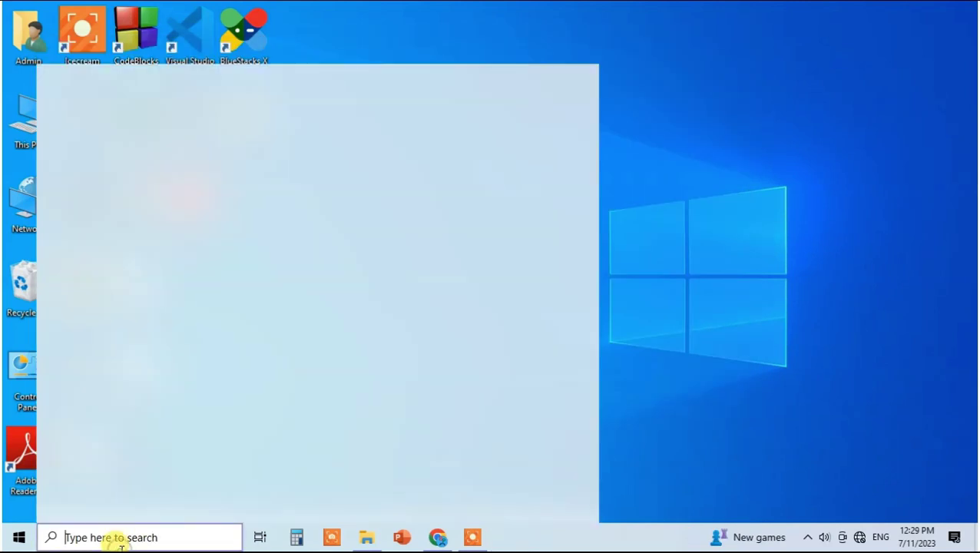
pyautogui.write('not')
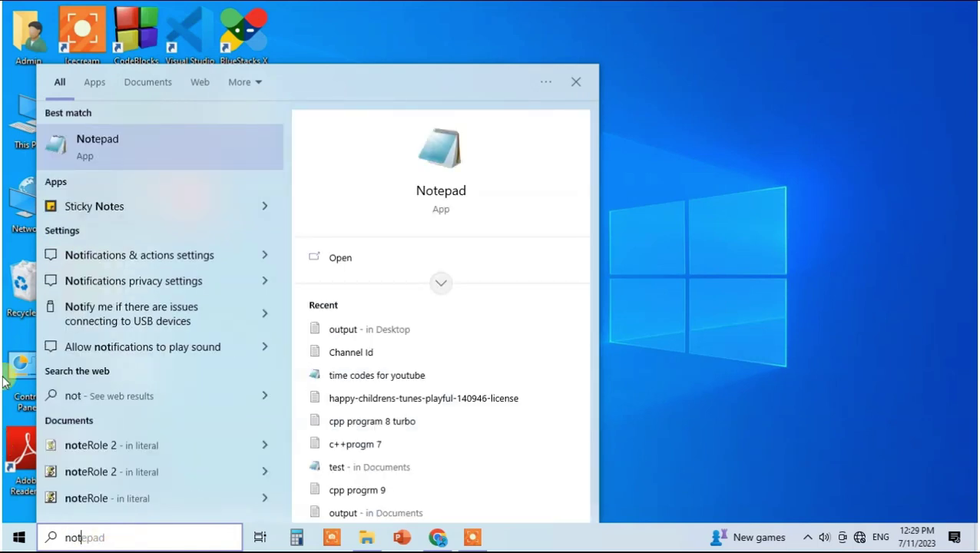
pyautogui.click(115, 139)
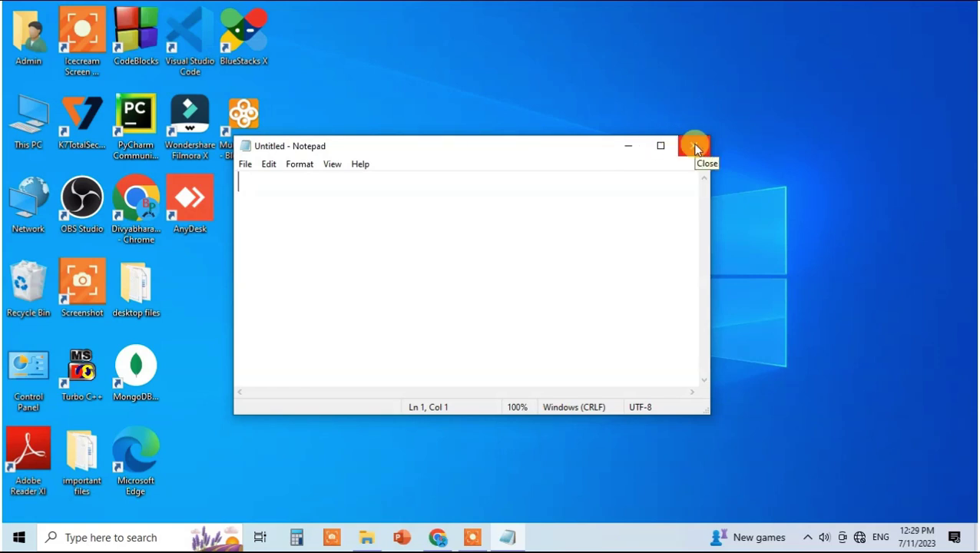
# Start the Java program with the class declaration public class firstpgm and its opening brace on a new line
pyautogui.write('pu')
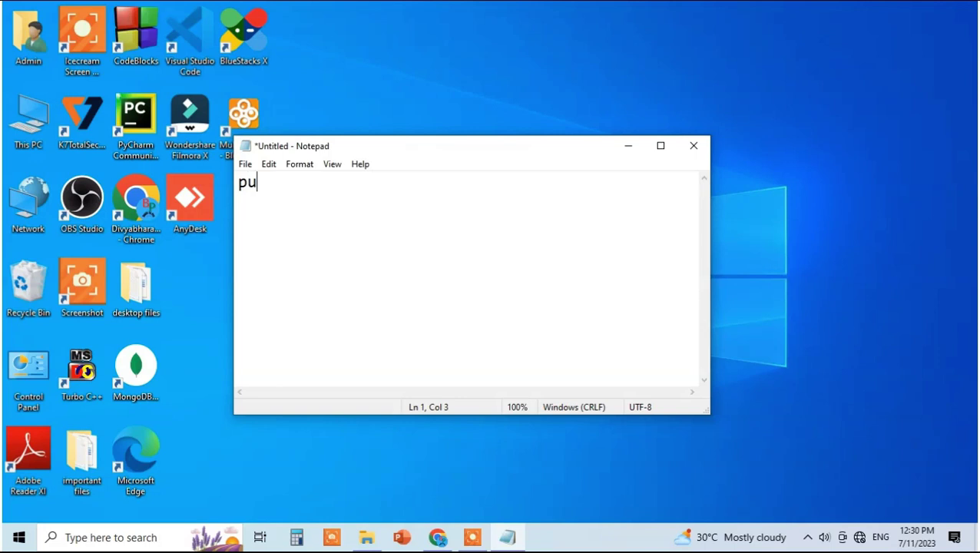
pyautogui.write('blic class first')
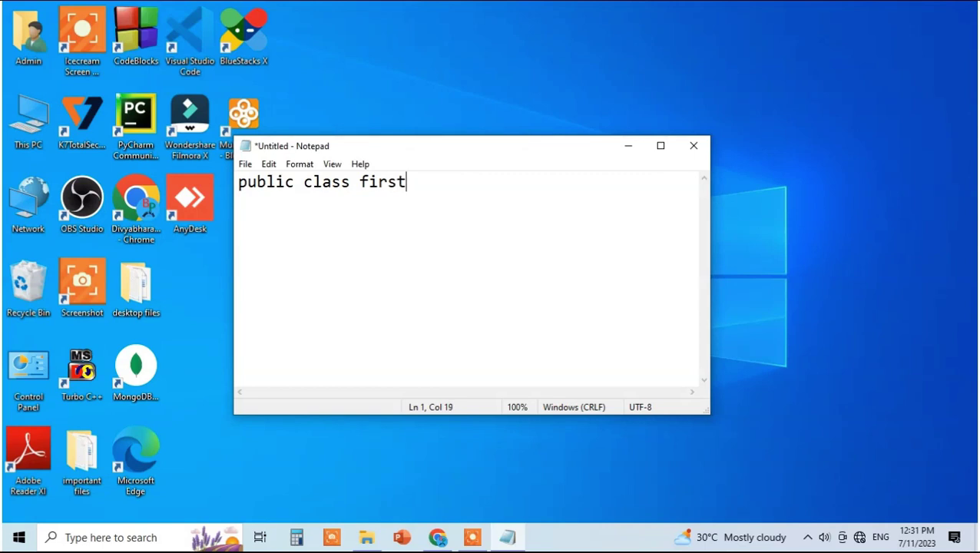
pyautogui.write('pgm')
pyautogui.press('Return')
pyautogui.write('{ \t')
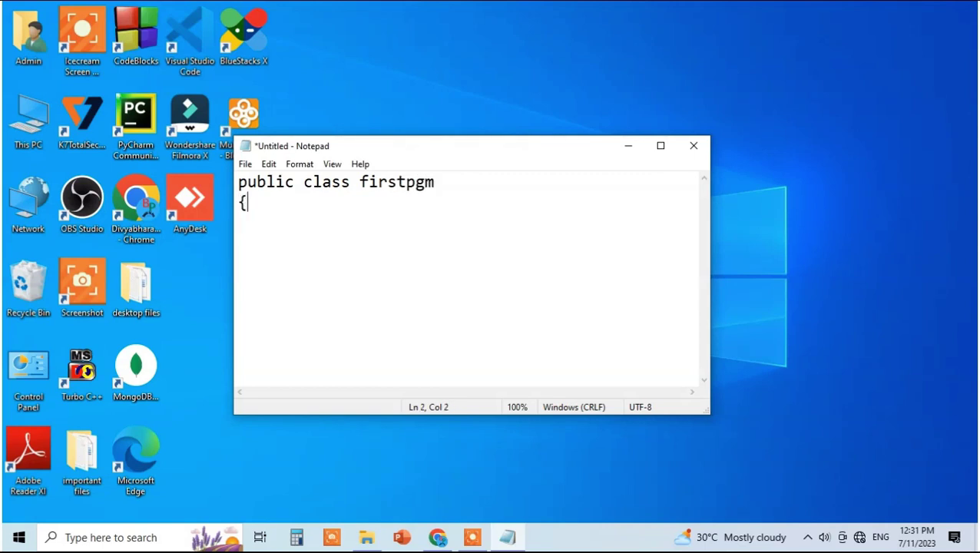
# Add the indented main method header public static void main(String []args) with its opening brace inside the class
pyautogui.write('public sta')
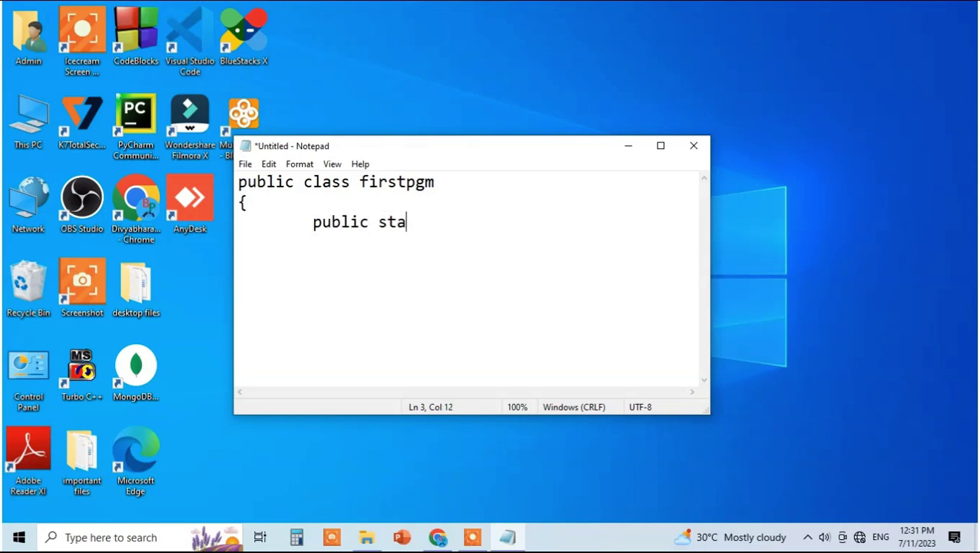
pyautogui.write('tic void m')
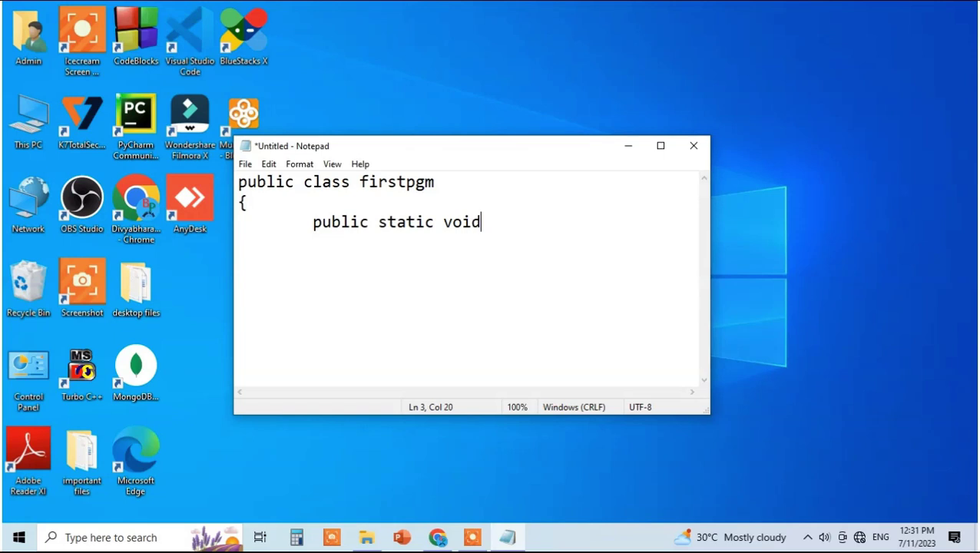
pyautogui.write('ain(')
# Inside main, write a System.out.println statement that outputs "Welcome to Basictopro Tamil"
pyautogui.write('ys')
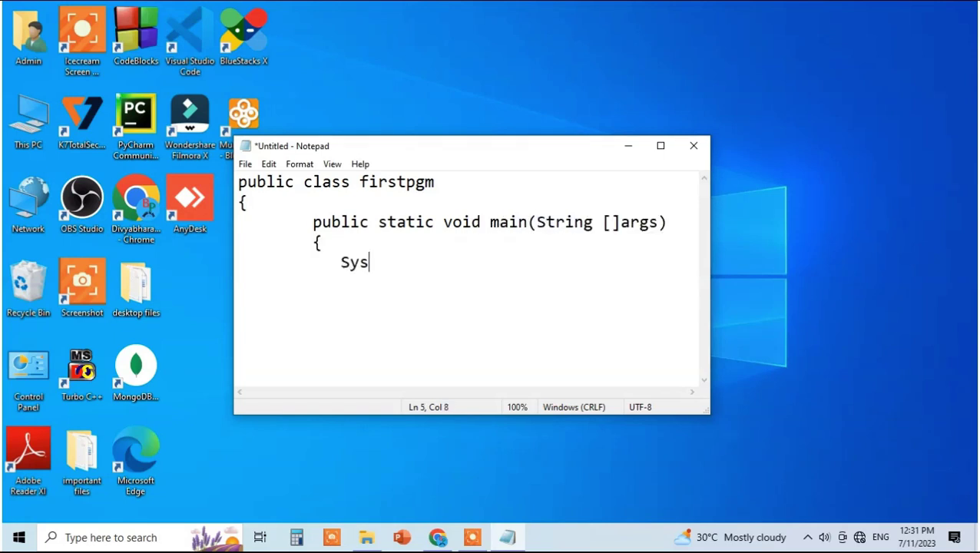
pyautogui.write('tem.out.println("')
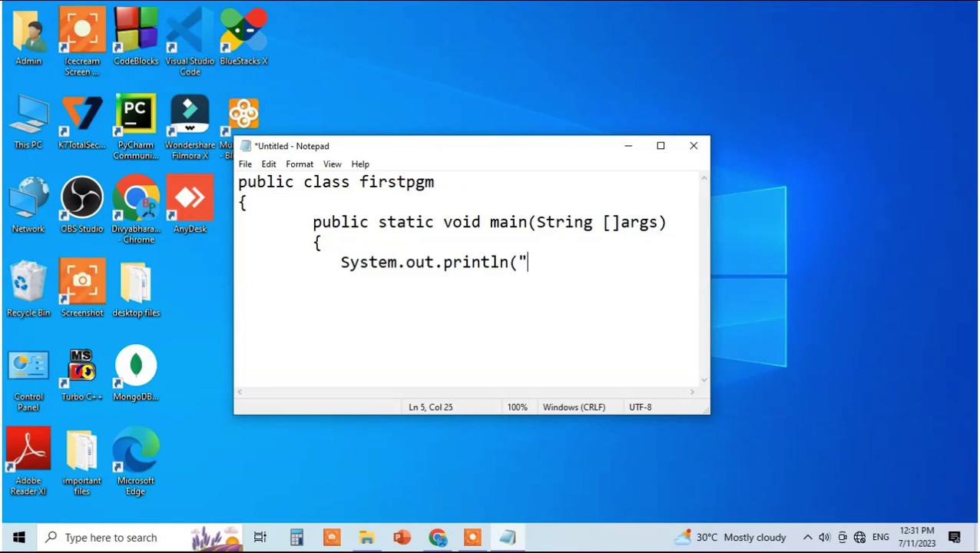
pyautogui.write('Welcome to Ba')
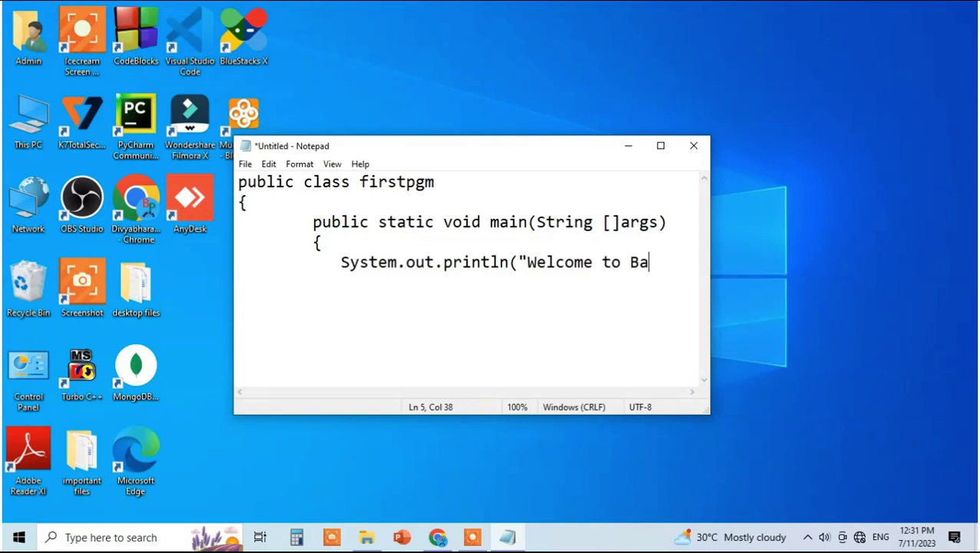
pyautogui.write('sicto')
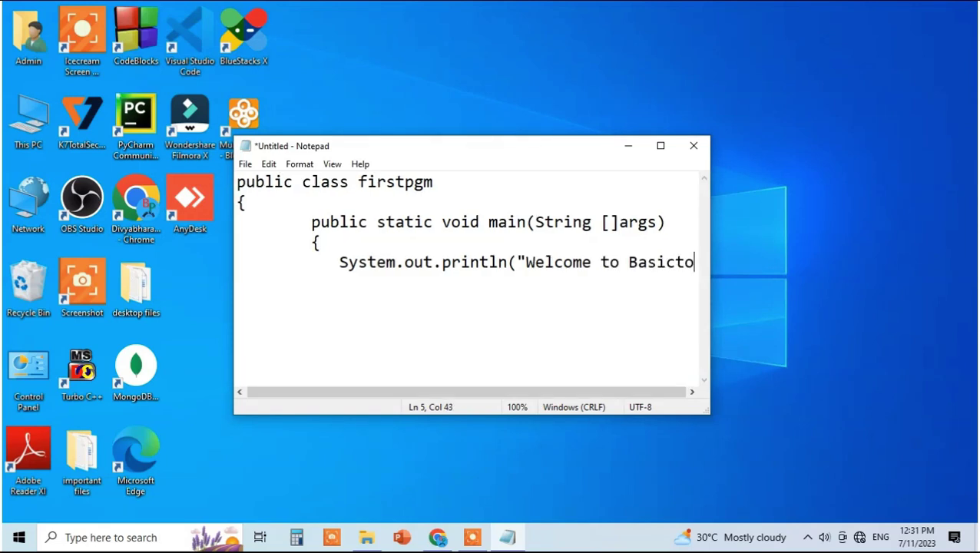
pyautogui.write('pro Tamil')
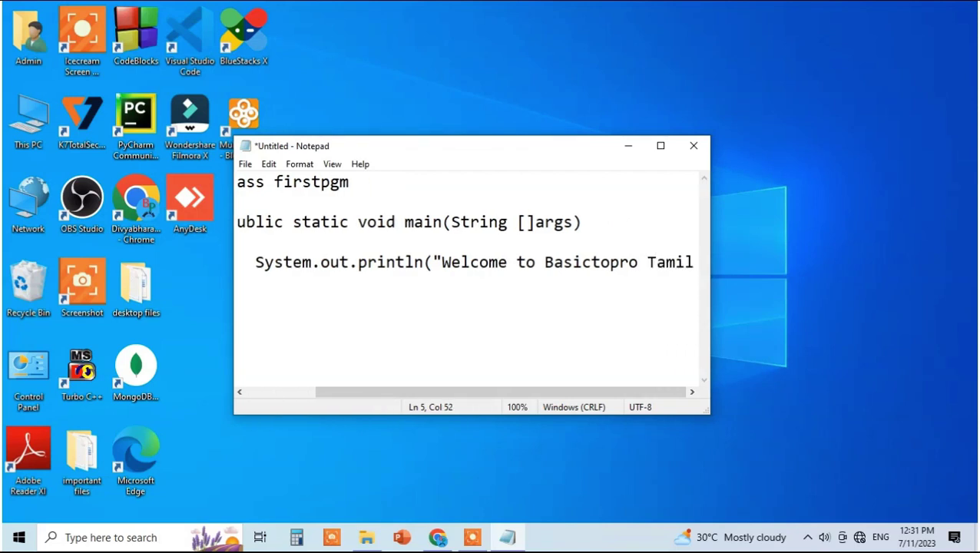
pyautogui.write('")')
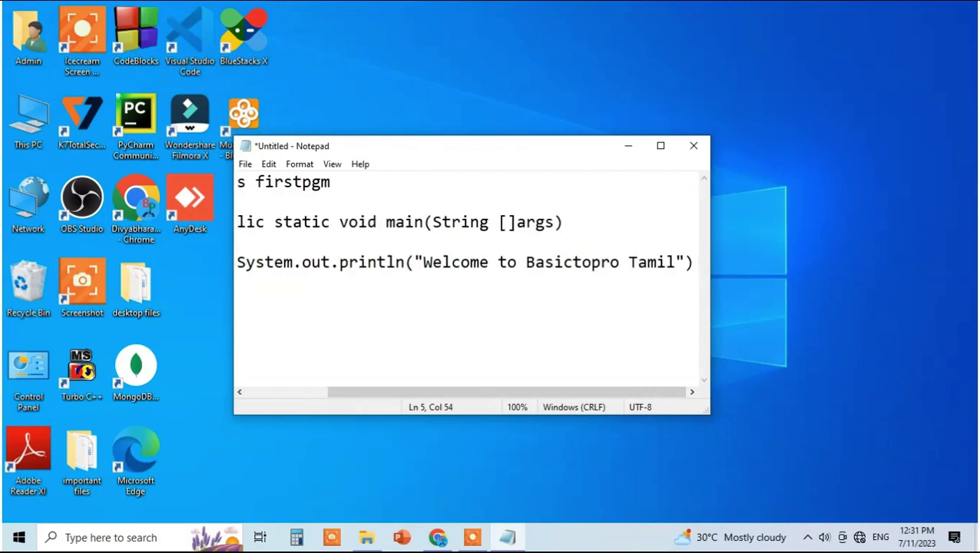
# Close the main method with an indented brace and the firstpgm class with a brace on the last line
pyautogui.press('Return')
pyautogui.press('Tab')
pyautogui.write('}')
pyautogui.press('Return')
pyautogui.write('}')
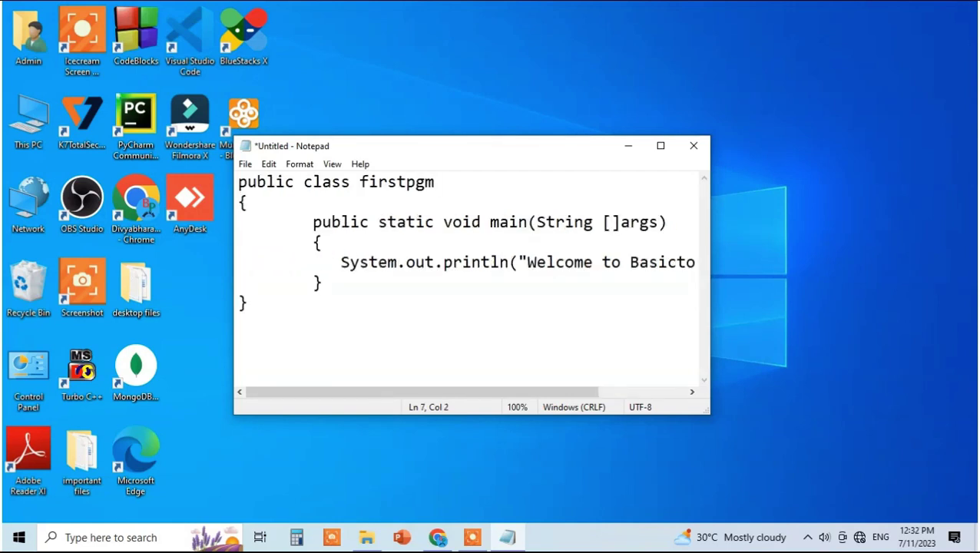
# Save the program as firstpgm.java in the Documents folder and widen the Notepad window
pyautogui.click(245, 165)
pyautogui.click(281, 228)
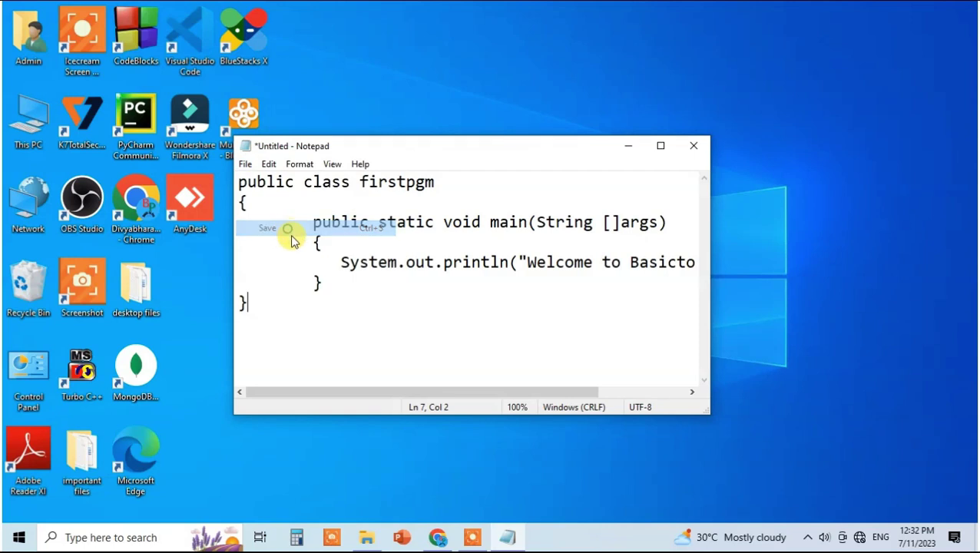
pyautogui.click(311, 294)
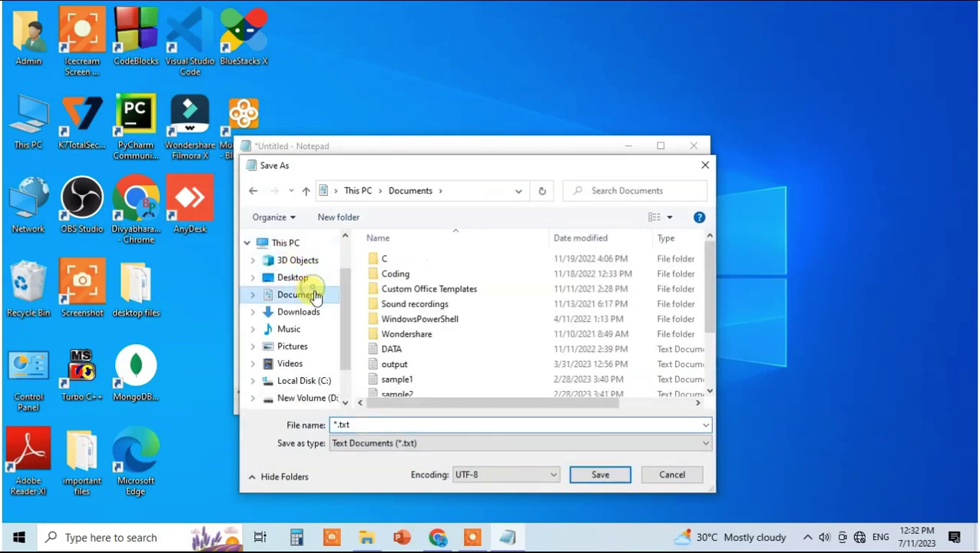
pyautogui.click(428, 425)
pyautogui.press('BackSpace')
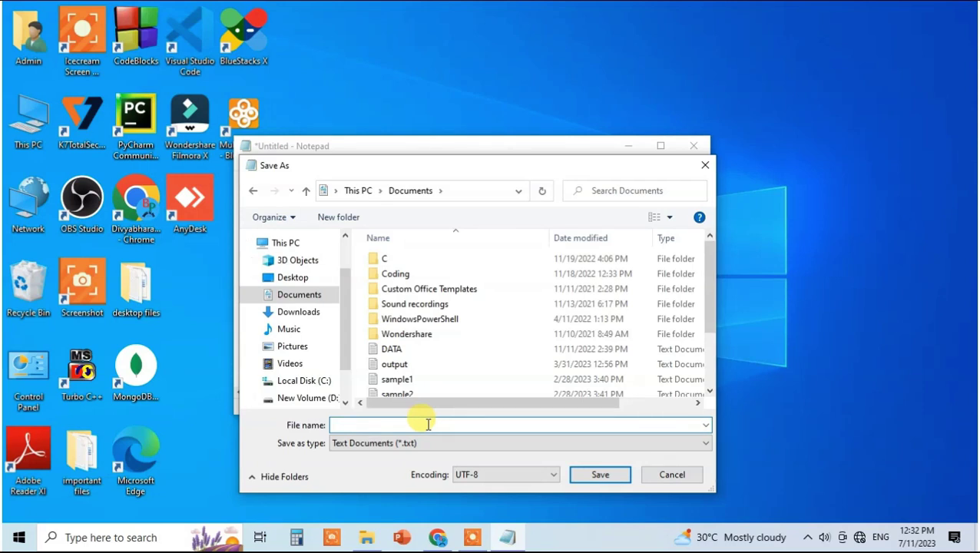
pyautogui.write('firstpgm.ja')
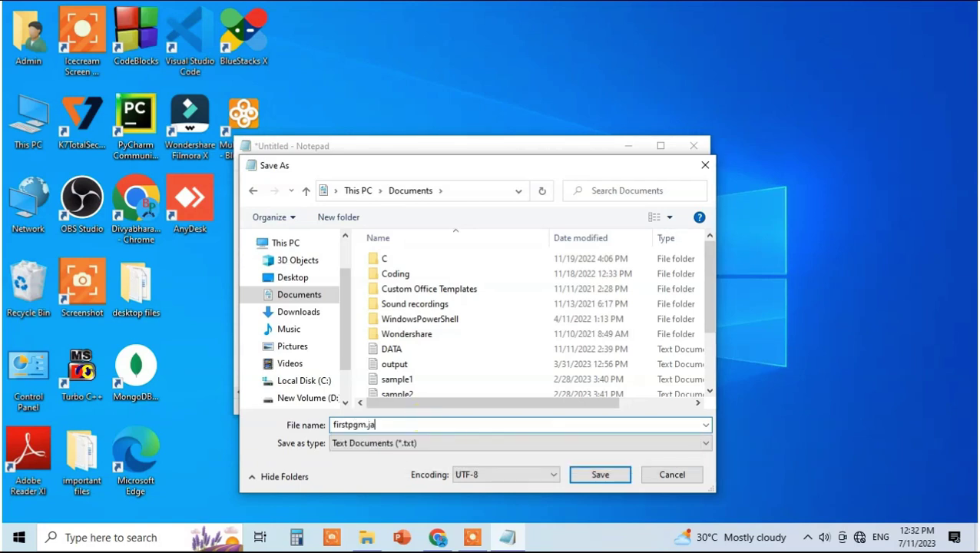
pyautogui.write('va')
pyautogui.click(619, 473)
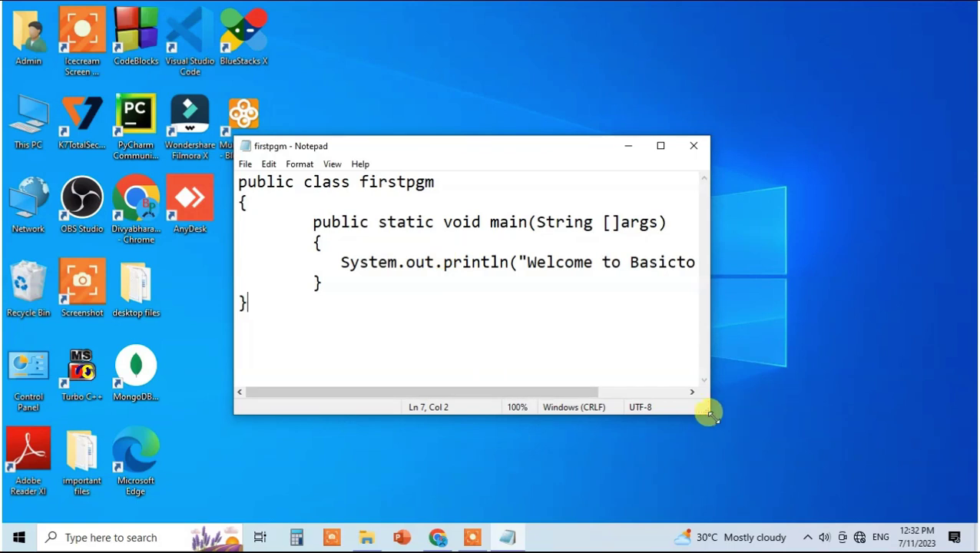
pyautogui.moveTo(708, 412); pyautogui.dragTo(852, 396)
pyautogui.click(808, 416)
# Search Windows for cmd, open Command Prompt and run cd Documents to switch to the Documents folder
pyautogui.click(120, 535)
pyautogui.write('cmd')
pyautogui.press('Return')
pyautogui.write('cd D')
pyautogui.write('ocuments')
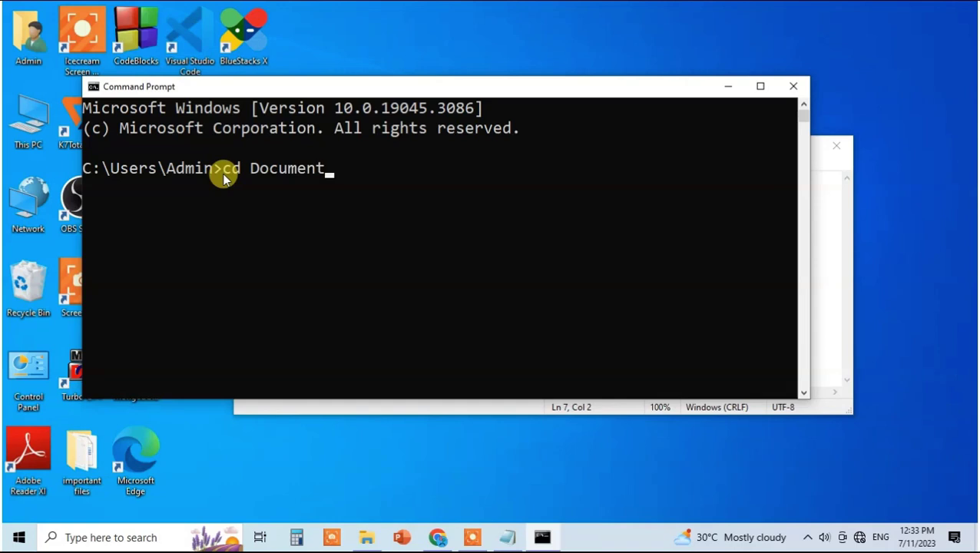
pyautogui.press('Return')
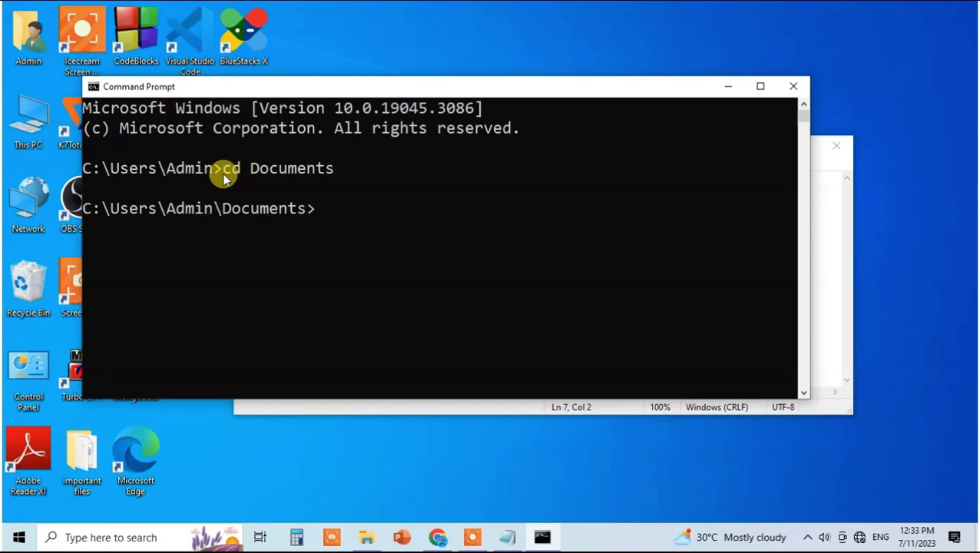